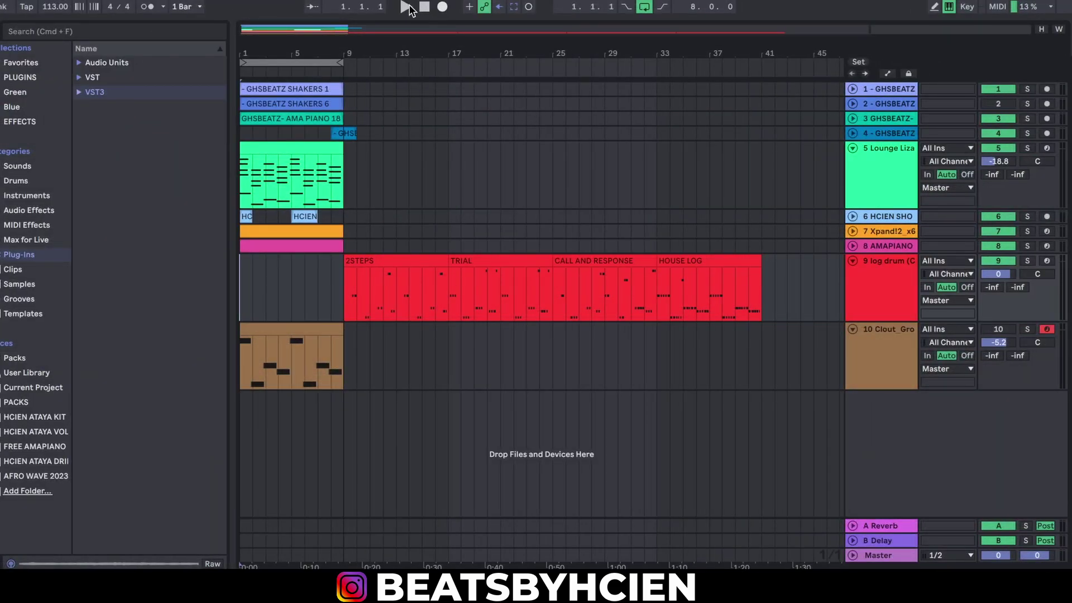
Play the eight-bar loop without the log drum clip, stopping after a few bars
{"action": "left_click", "coordinate": [406, 6]}
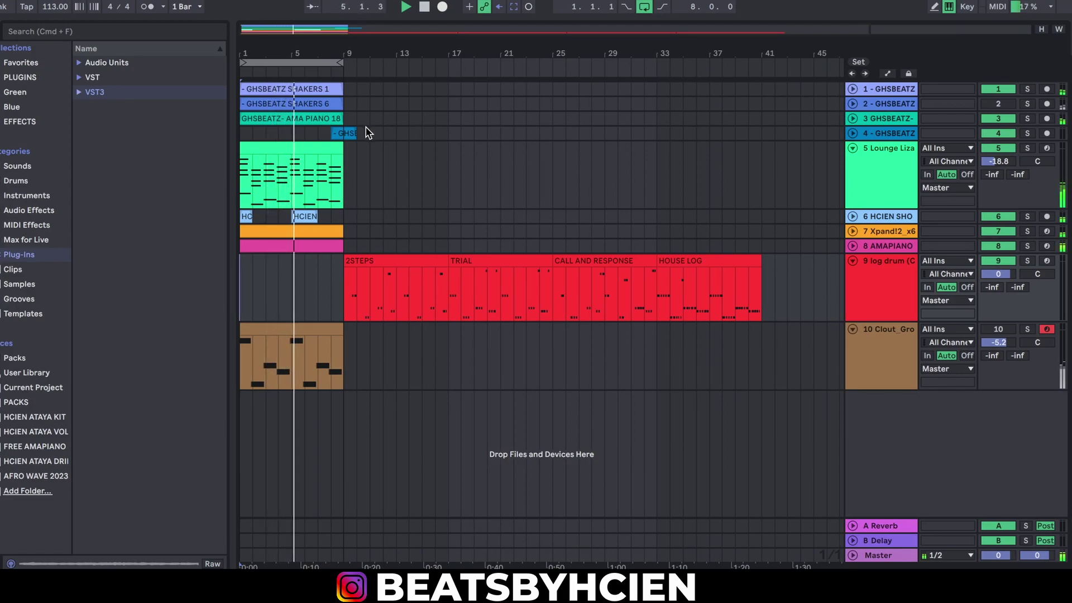
{"action": "key", "text": "space"}
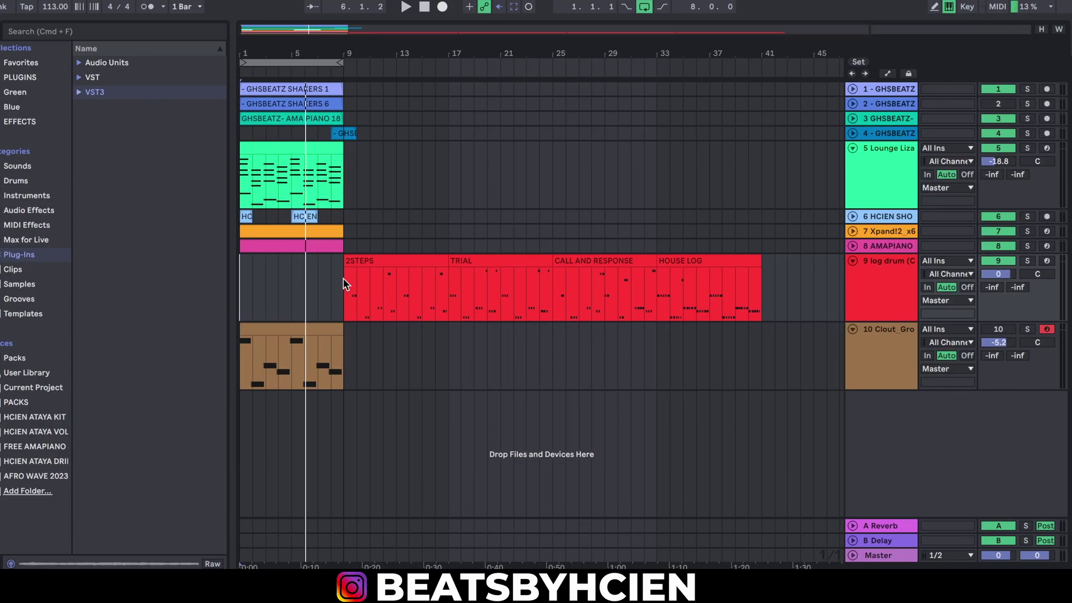
Move the HOUSE LOG clip to bar 1, with track 10 switched on and the Lounge Lizard track muted
{"action": "left_click", "coordinate": [991, 332]}
{"action": "left_click_drag", "start_coordinate": [691, 262], "coordinate": [273, 282]}
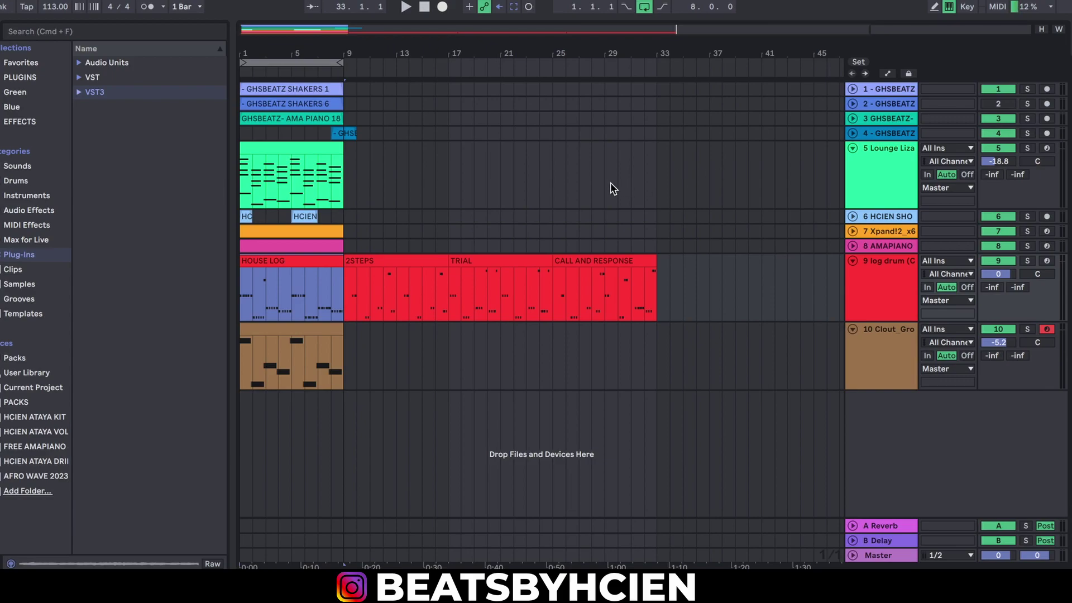
{"action": "left_click", "coordinate": [990, 148]}
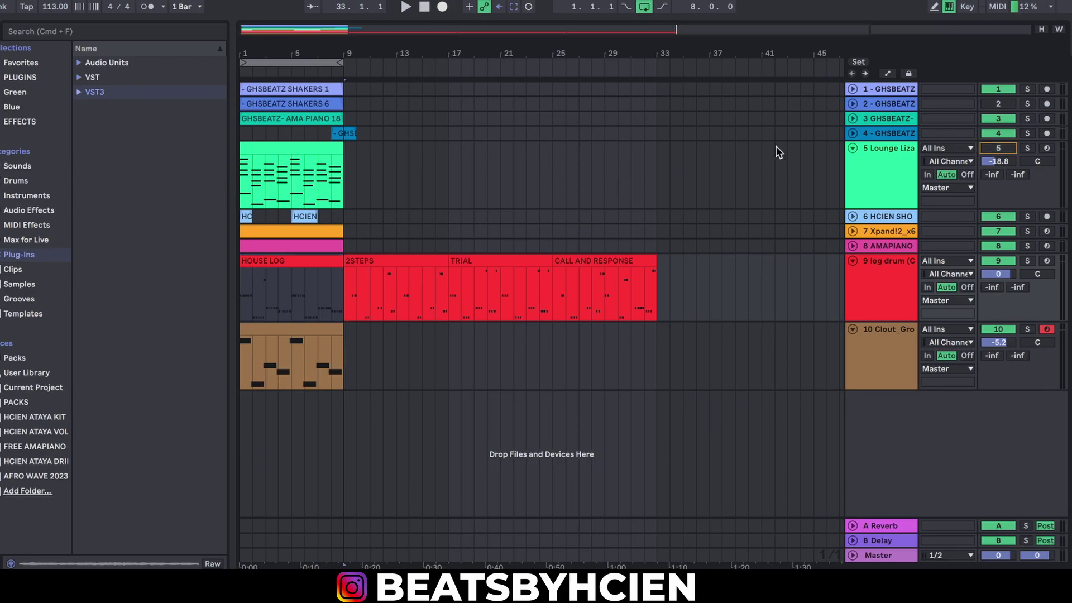
Open the HOUSE LOG clip's notes and raise the last D2 note of bar 10 by one octave to D3
{"action": "double_click", "coordinate": [295, 261]}
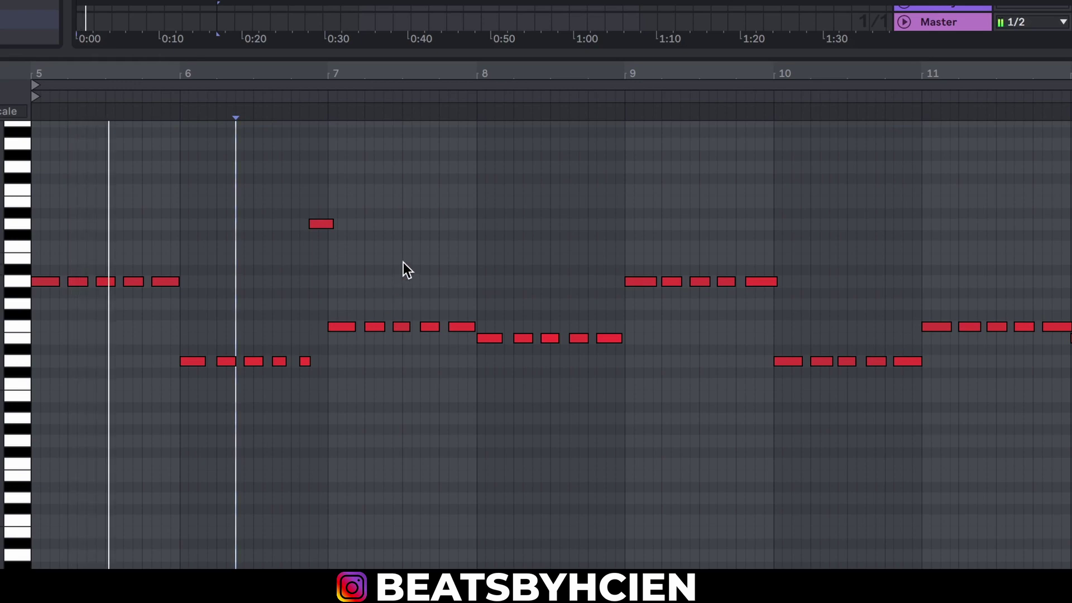
{"action": "left_click", "coordinate": [349, 441]}
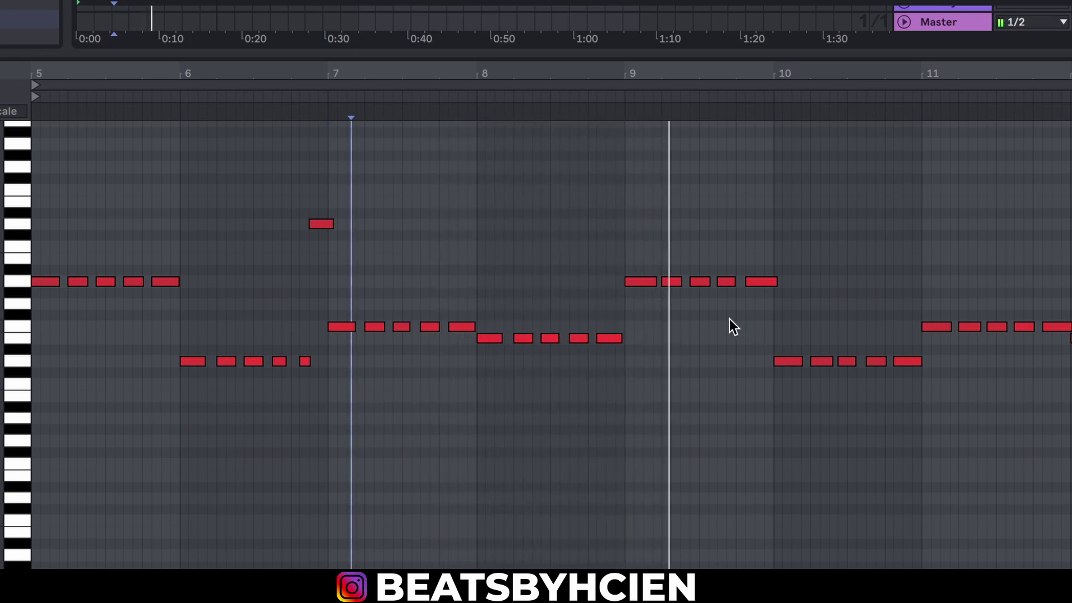
{"action": "left_click", "coordinate": [913, 362]}
{"action": "key", "text": "shift+Up"}
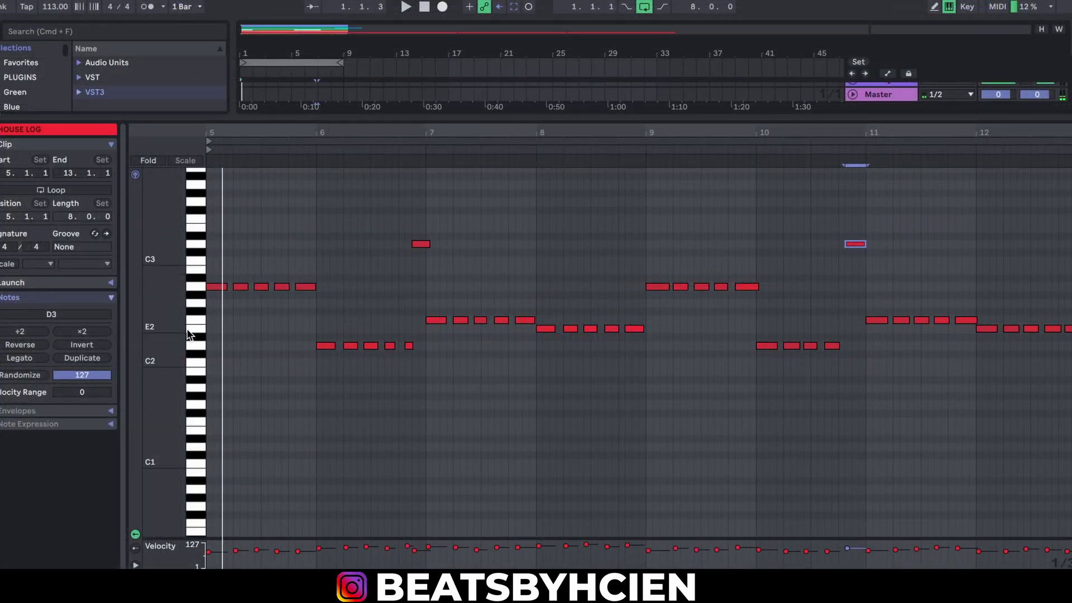
Examine the log drum's note groups in bars 5 and 6 and the high D3 note ending bar 6
{"action": "scroll", "coordinate": [190, 335], "scroll_direction": "up", "scroll_amount": 3}
{"action": "left_click", "coordinate": [249, 357]}
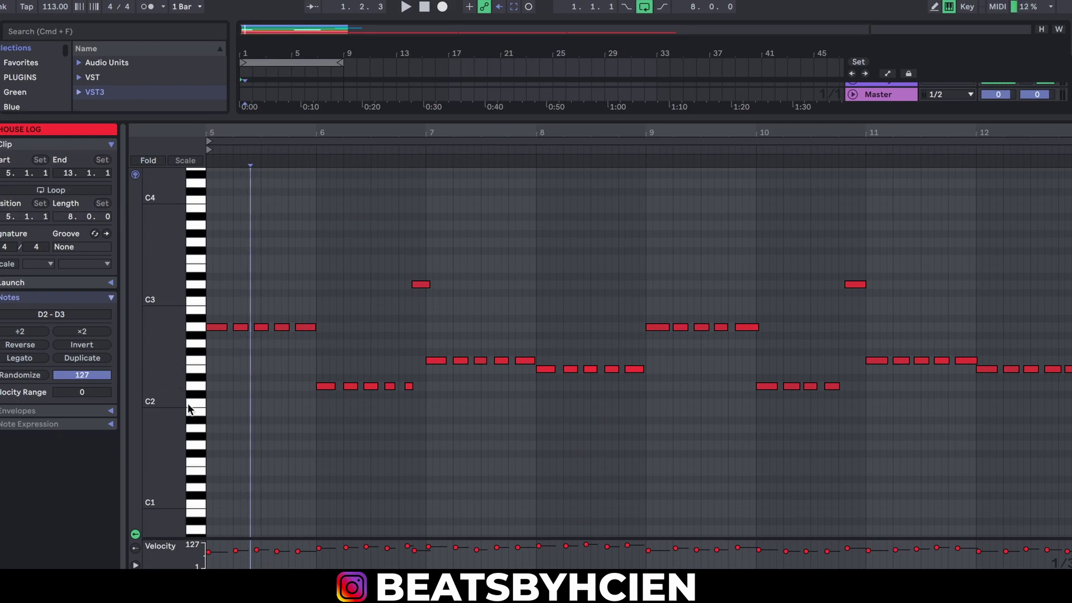
{"action": "left_click_drag", "start_coordinate": [237, 402], "coordinate": [944, 269]}
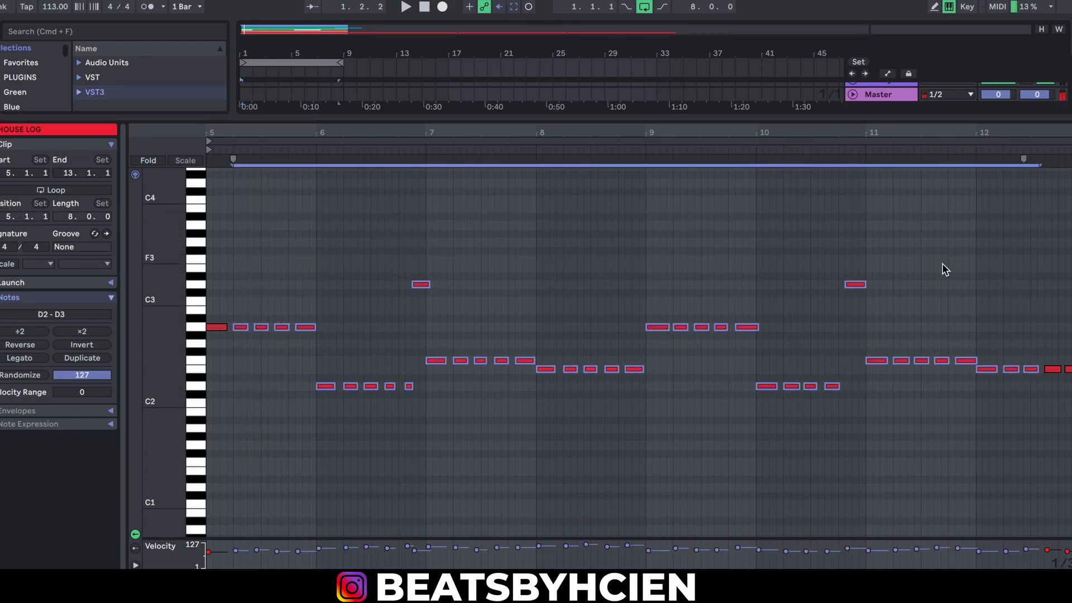
{"action": "left_click", "coordinate": [306, 290]}
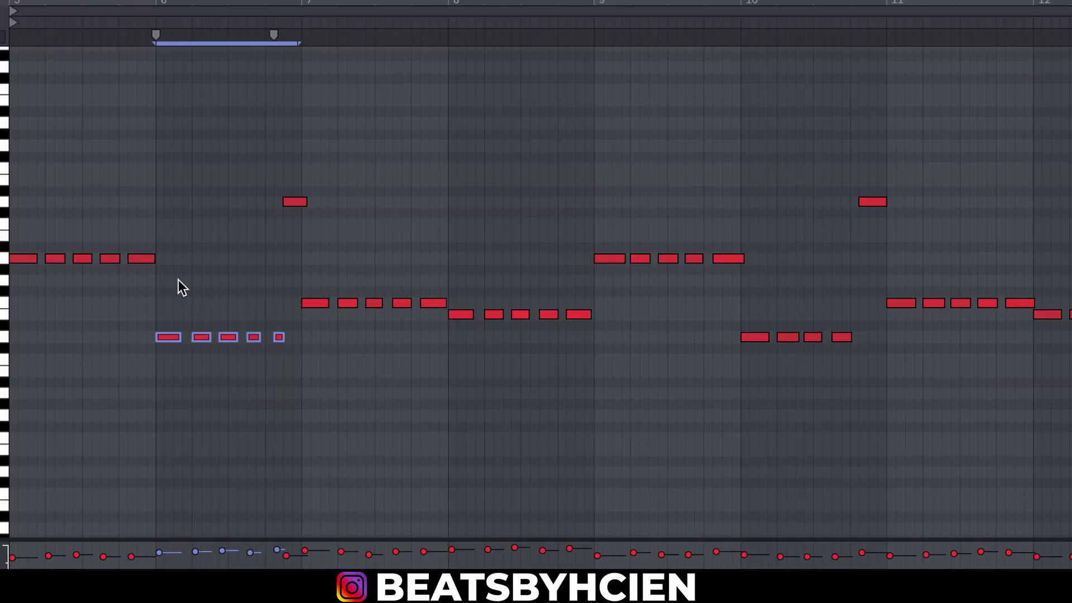
{"action": "left_click_drag", "start_coordinate": [156, 278], "coordinate": [13, 243]}
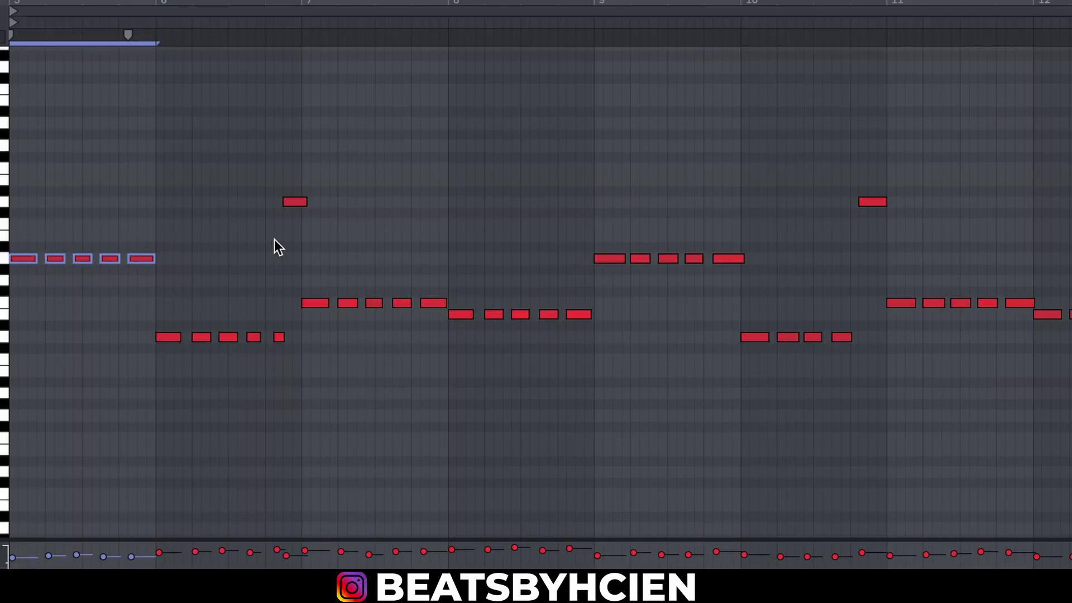
{"action": "left_click_drag", "start_coordinate": [289, 255], "coordinate": [298, 201]}
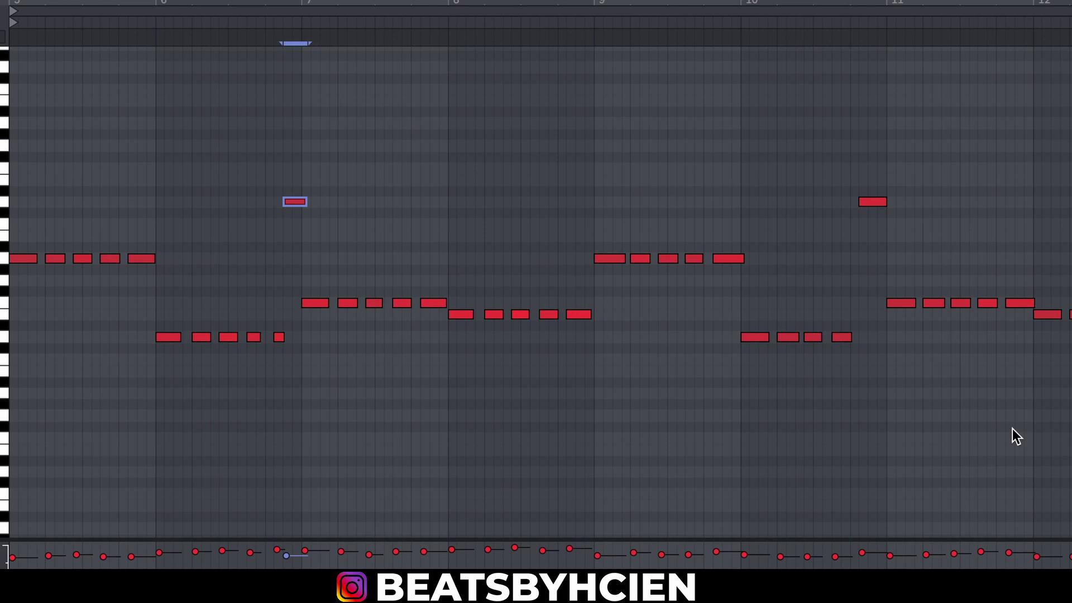
Play the pattern and inspect the high D3 notes at the ends of bars 6 and 10
{"action": "key", "text": "space"}
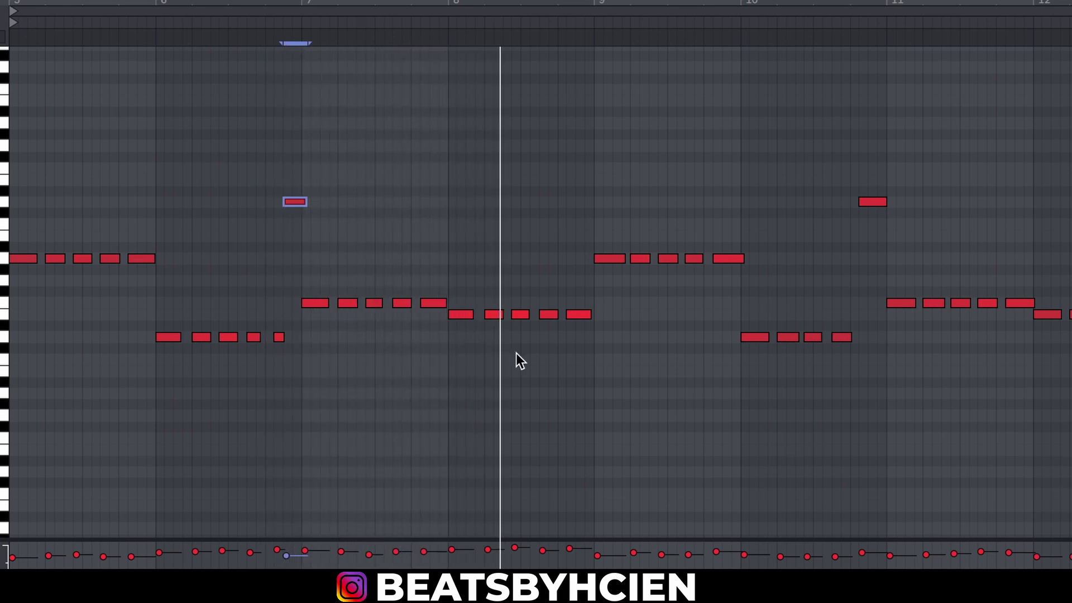
{"action": "left_click_drag", "start_coordinate": [247, 263], "coordinate": [321, 181]}
{"action": "left_click_drag", "start_coordinate": [869, 246], "coordinate": [896, 187]}
{"action": "left_click", "coordinate": [284, 233]}
{"action": "left_click_drag", "start_coordinate": [277, 230], "coordinate": [309, 180]}
On the 1/32 grid, shorten the D3 note ending bar 6 and duplicate it into a roll of four short notes
{"action": "left_click_drag", "start_coordinate": [283, 5], "coordinate": [272, 127]}
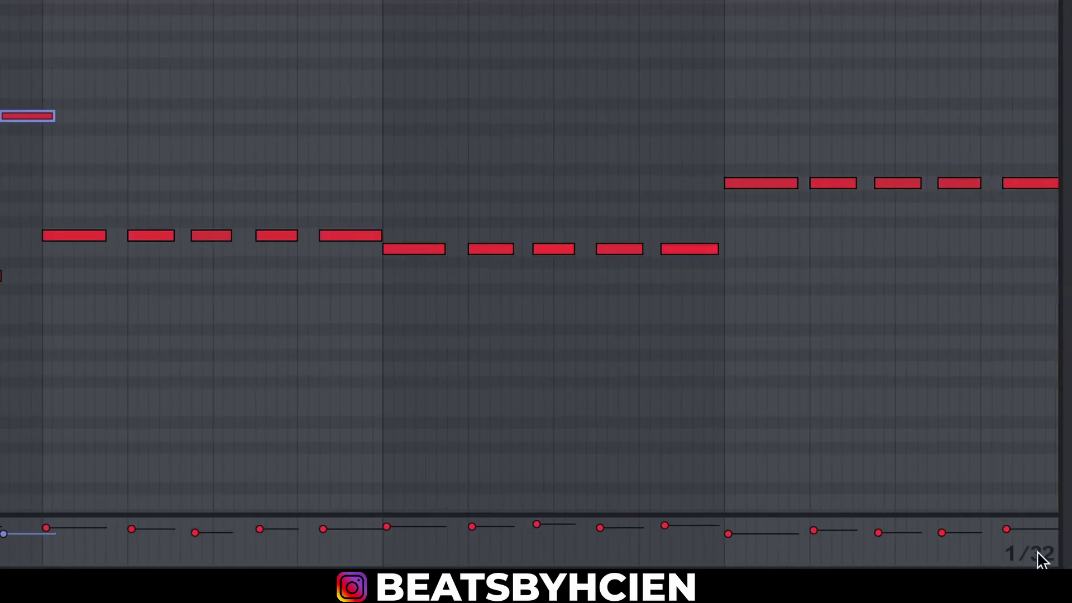
{"action": "right_click", "coordinate": [1037, 553]}
{"action": "key", "text": "Escape"}
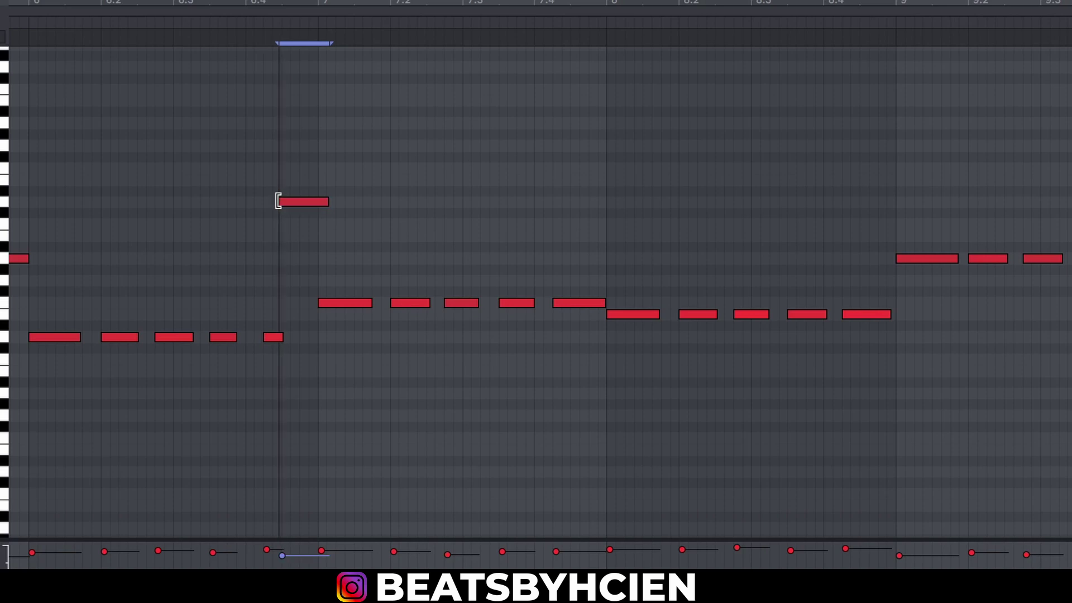
{"action": "mouse_move", "coordinate": [327, 202]}
{"action": "left_mouse_down"}
{"action": "mouse_move", "coordinate": [292, 201]}
{"action": "mouse_move", "coordinate": [264, 180]}
{"action": "left_mouse_up"}
{"action": "key", "text": "ctrl+b"}
{"action": "key", "text": "ctrl+b"}
{"action": "key", "text": "ctrl+b"}
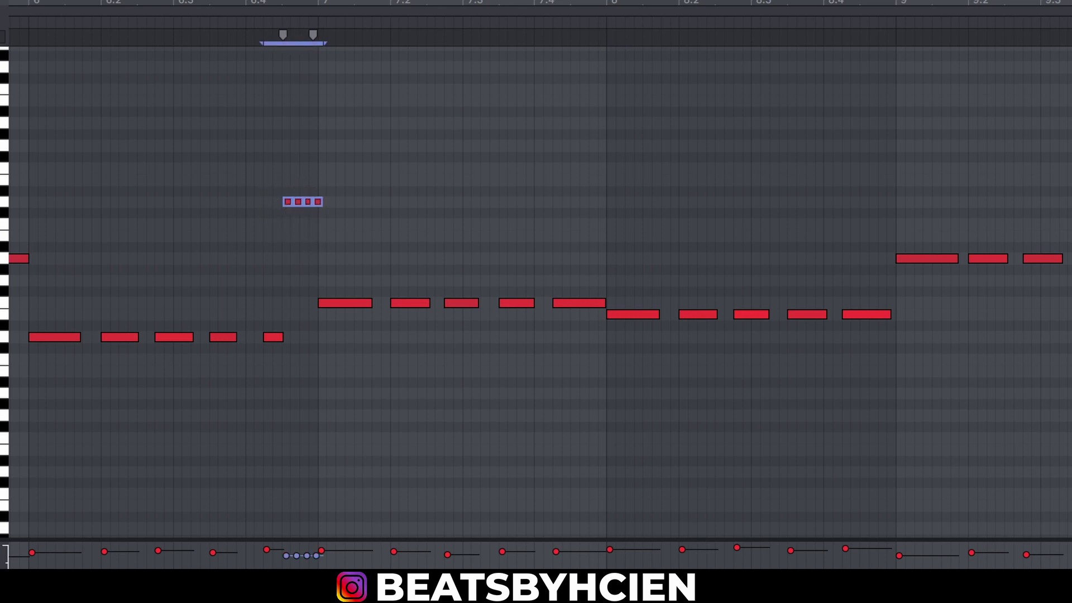
{"action": "left_click_drag", "start_coordinate": [278, 4], "coordinate": [278, 0]}
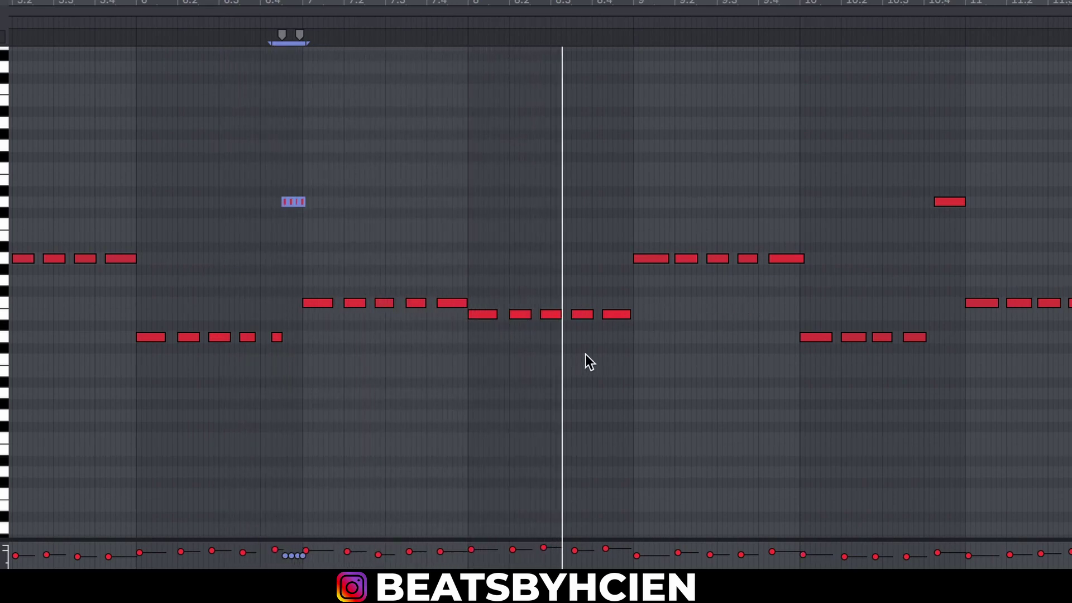
Shorten the fourth note of bar 8 and duplicate it into a roll of four short notes
{"action": "key", "text": "space"}
{"action": "left_click_drag", "start_coordinate": [589, 312], "coordinate": [575, 316]}
{"action": "key", "text": "ctrl+b"}
{"action": "key", "text": "ctrl+b"}
{"action": "key", "text": "ctrl+b"}
{"action": "key", "text": "ctrl+b"}
{"action": "key", "text": "ctrl+b"}
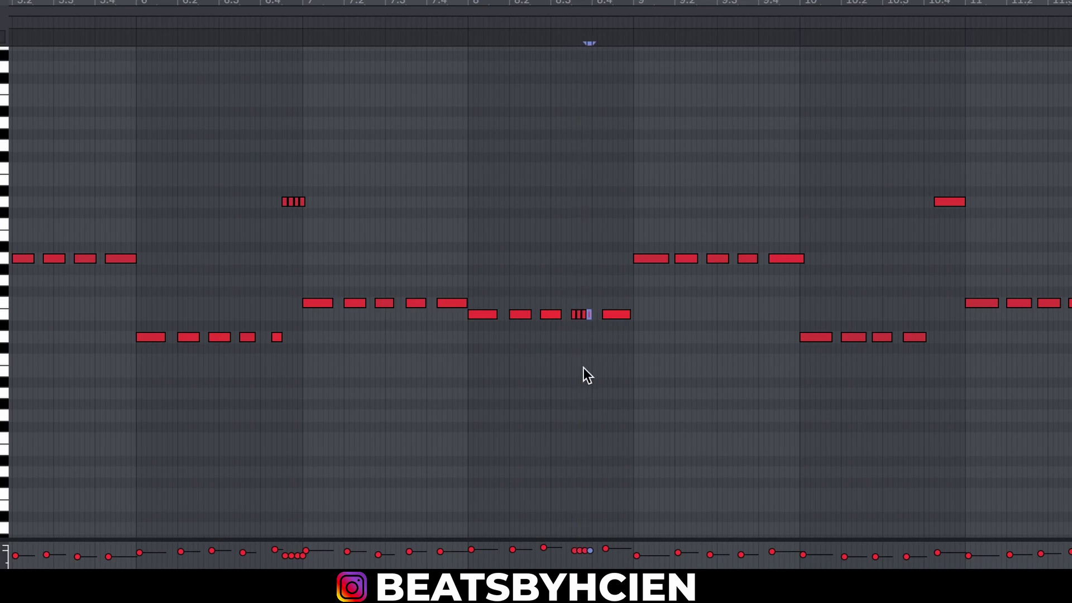
{"action": "key", "text": "ctrl+z"}
Play the edited pattern, restarting from bar 6 and from just before bar 8, to hear the two rolls
{"action": "key", "text": "space"}
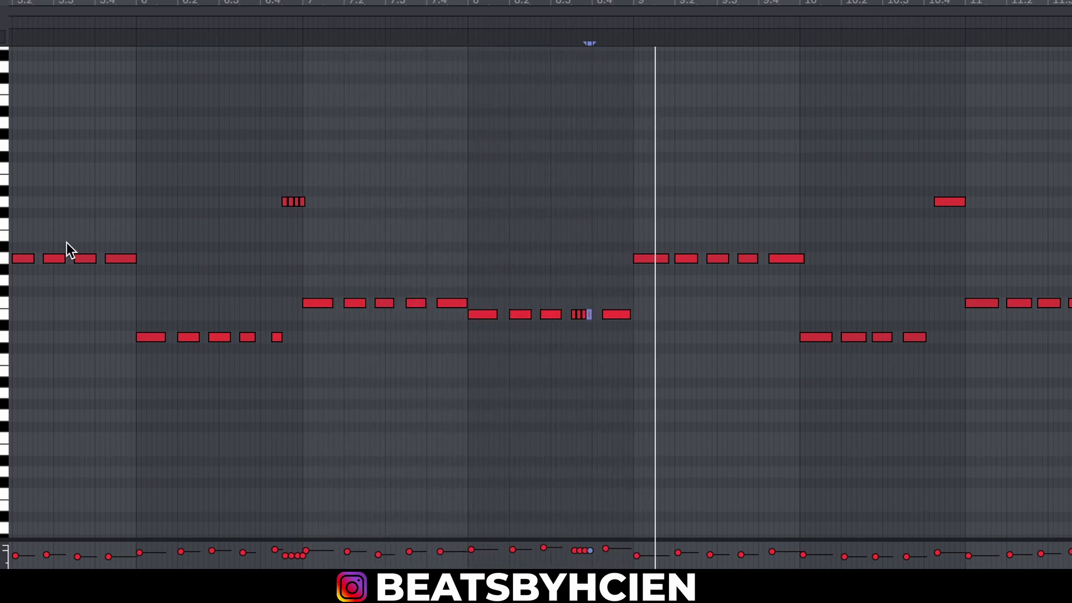
{"action": "scroll", "coordinate": [231, 2], "scroll_direction": "down", "scroll_amount": 1}
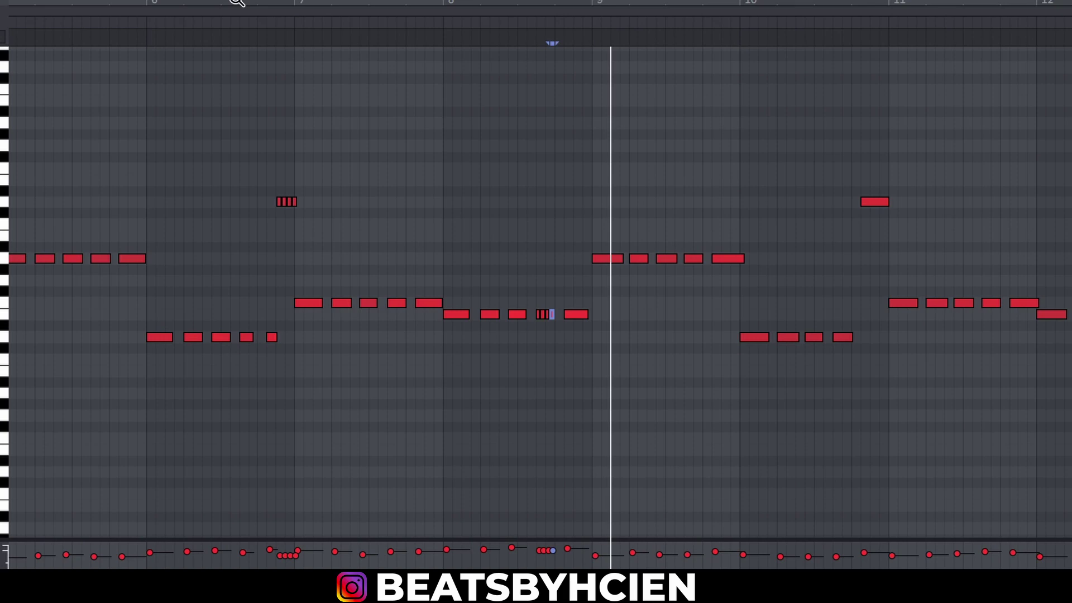
{"action": "key", "text": "space"}
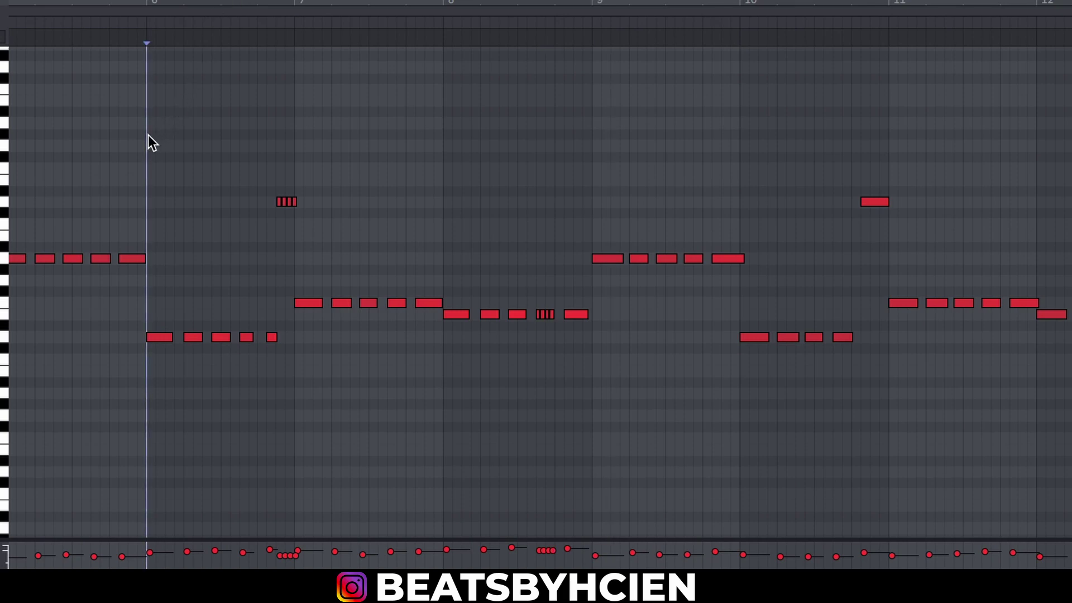
{"action": "key", "text": "space"}
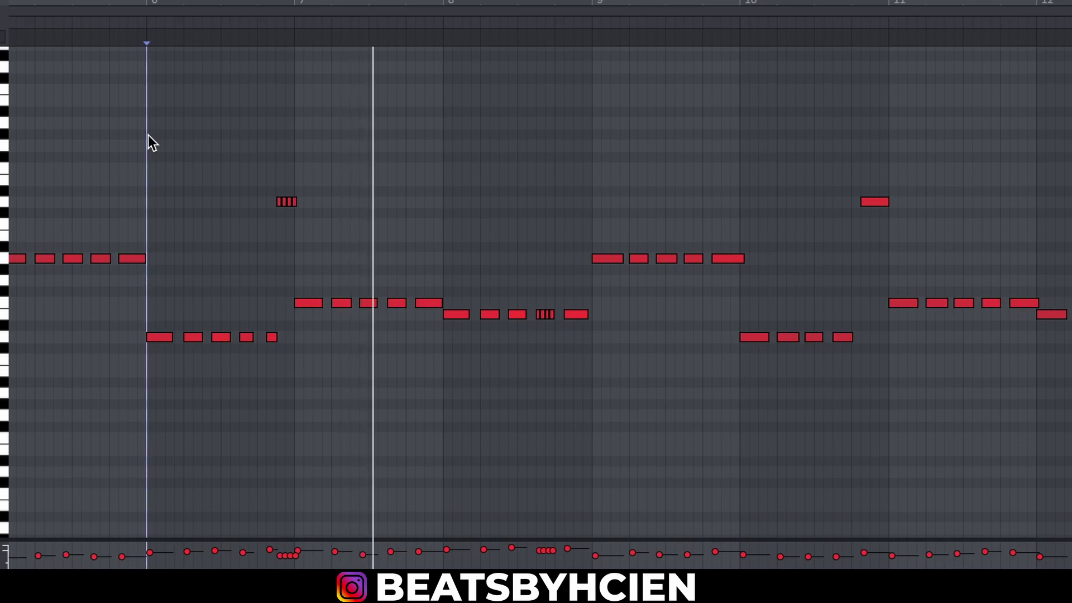
{"action": "left_click", "coordinate": [438, 217]}
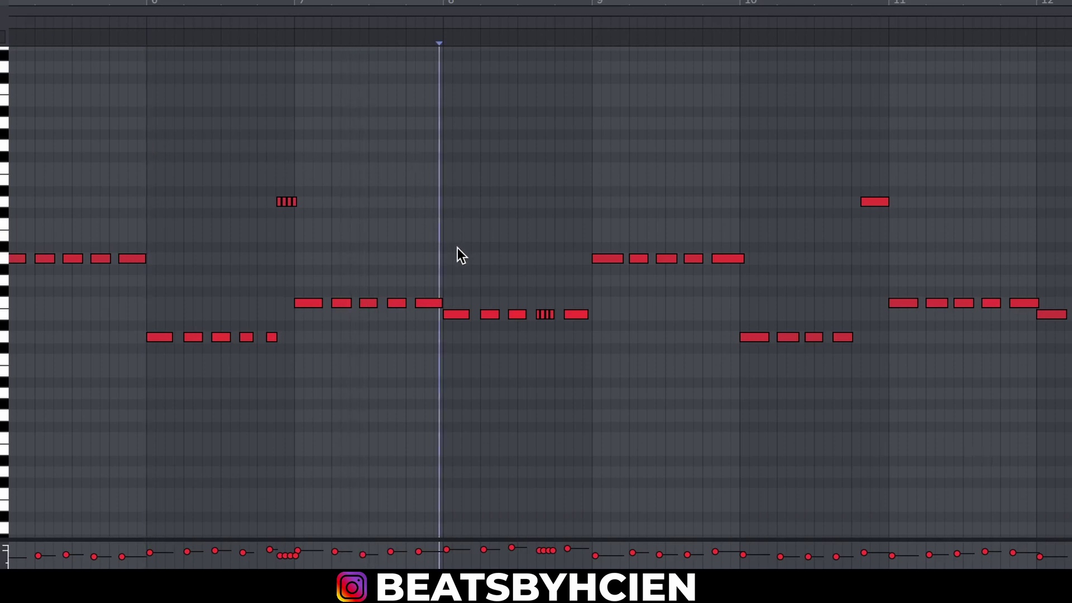
{"action": "key", "text": "space"}
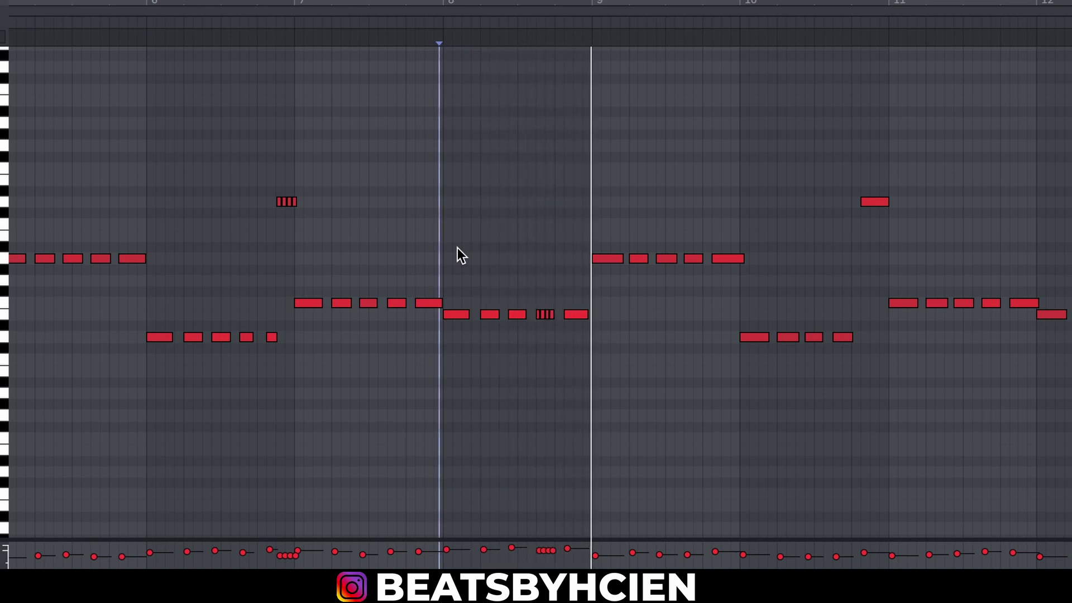
Examine the rolls in bars 6 and 8 against the guide notes on the upper row
{"action": "left_click_drag", "start_coordinate": [338, 227], "coordinate": [291, 199]}
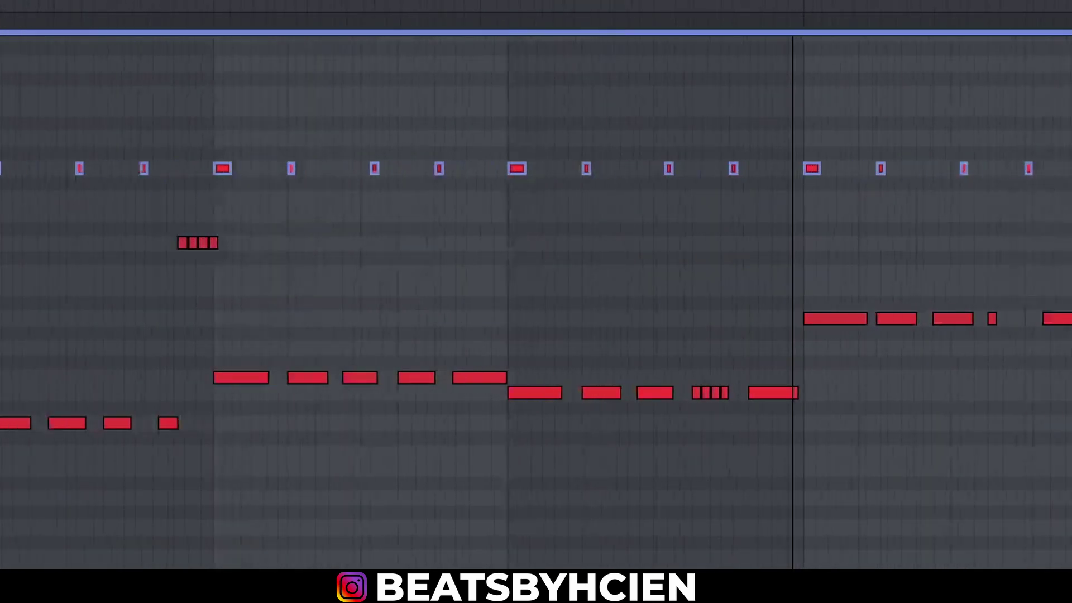
{"action": "left_click_drag", "start_coordinate": [536, 7], "coordinate": [595, 2]}
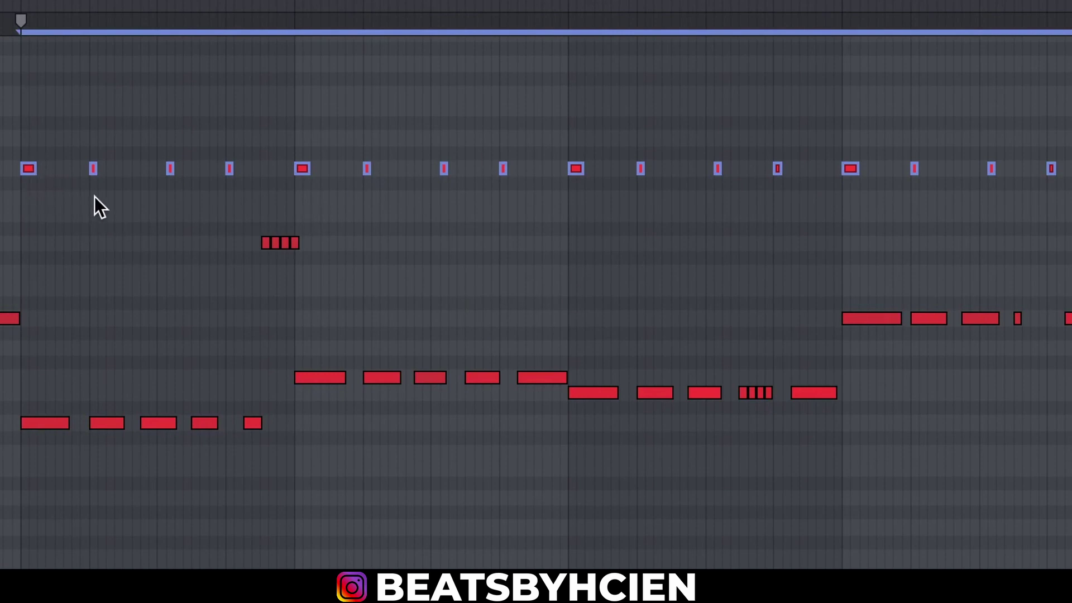
{"action": "left_click_drag", "start_coordinate": [245, 271], "coordinate": [323, 223]}
{"action": "left_click_drag", "start_coordinate": [677, 195], "coordinate": [720, 163]}
{"action": "left_click_drag", "start_coordinate": [717, 363], "coordinate": [748, 410]}
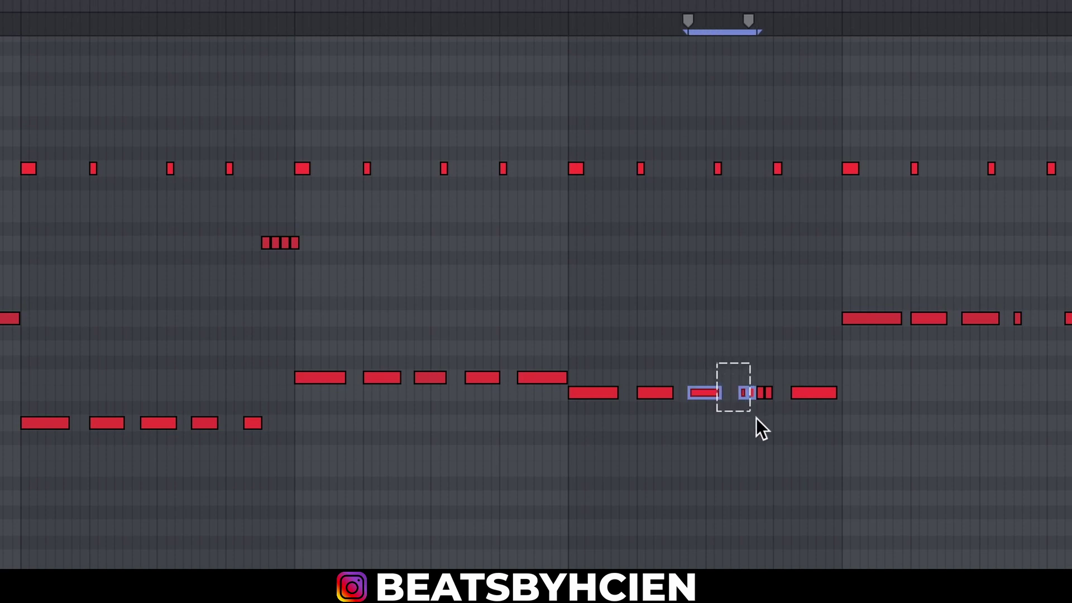
Duplicate the short fourth note of bar 9 into a roll of four short notes
{"action": "left_click_drag", "start_coordinate": [983, 212], "coordinate": [993, 169]}
{"action": "left_click_drag", "start_coordinate": [1027, 320], "coordinate": [1021, 320]}
{"action": "key", "text": "ctrl+b"}
{"action": "key", "text": "ctrl+b"}
{"action": "key", "text": "ctrl+b"}
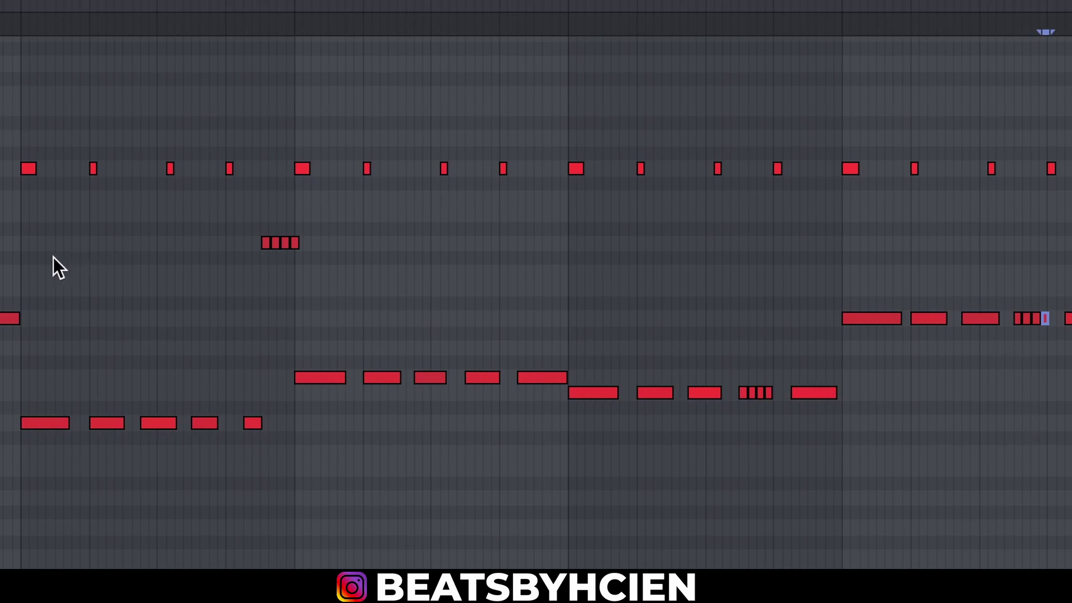
Play the log drum pattern from just before bar 6 through bar 12
{"action": "left_click", "coordinate": [12, 249]}
{"action": "key", "text": "space"}
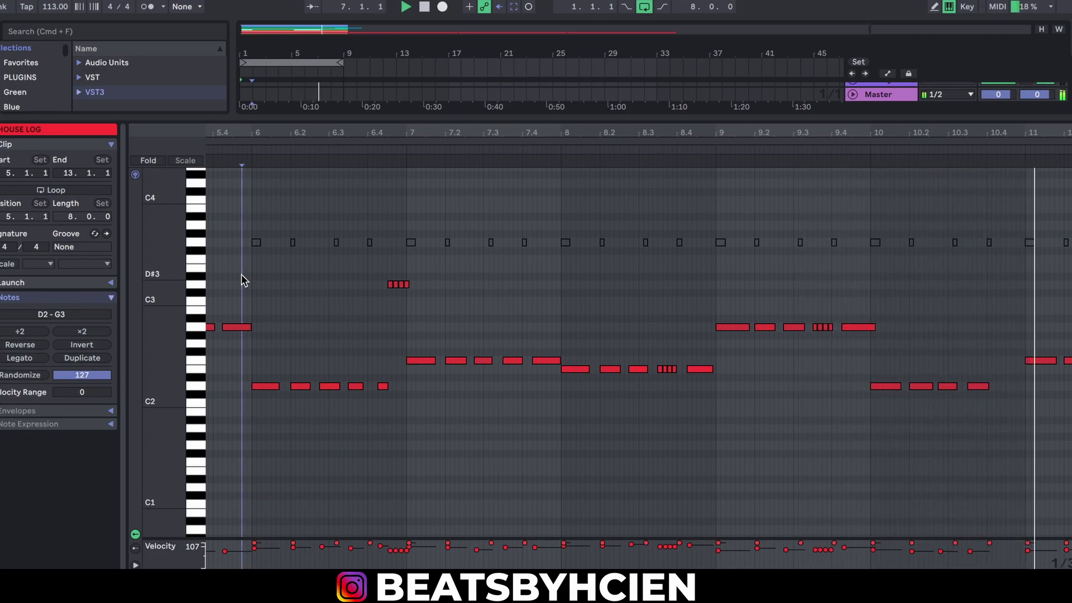
{"action": "left_click_drag", "start_coordinate": [734, 137], "coordinate": [610, 128]}
{"action": "key", "text": "space"}
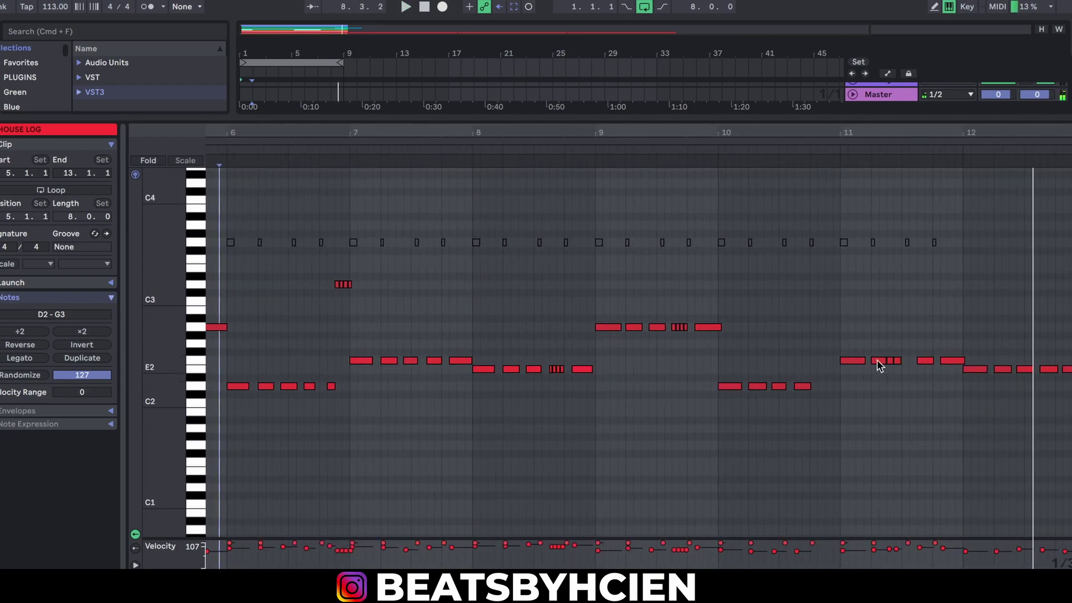
Examine how the log drum notes of bars 5 and 6 line up with the deactivated guide notes above
{"action": "left_click_drag", "start_coordinate": [635, 141], "coordinate": [733, 157]}
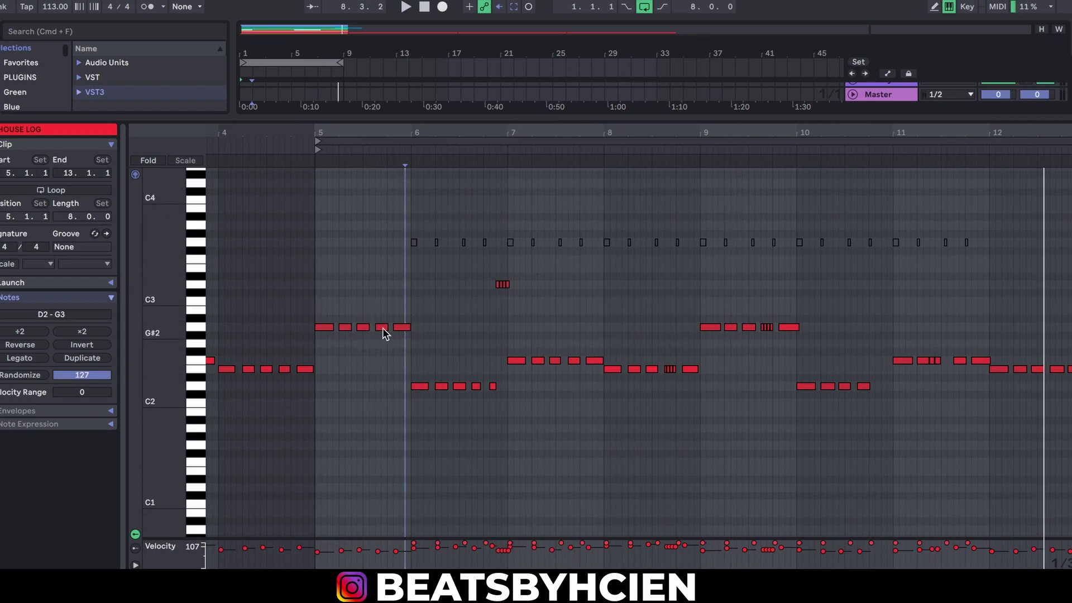
{"action": "left_click_drag", "start_coordinate": [367, 239], "coordinate": [368, 326]}
{"action": "left_click_drag", "start_coordinate": [402, 260], "coordinate": [411, 240]}
{"action": "left_click_drag", "start_coordinate": [422, 322], "coordinate": [420, 387]}
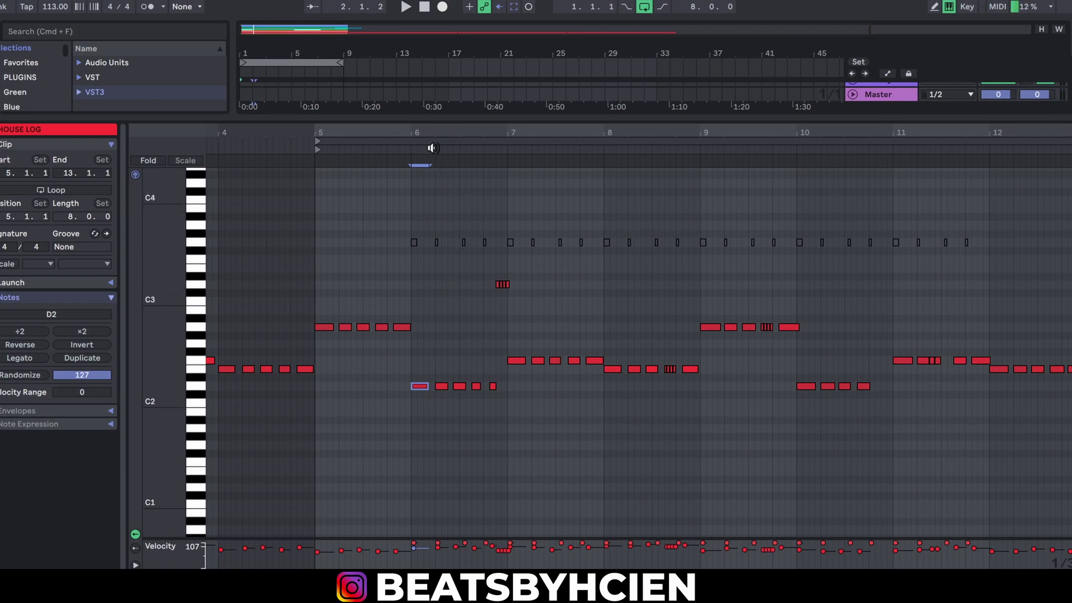
{"action": "scroll", "coordinate": [638, 352], "scroll_direction": "down", "scroll_amount": 3}
{"action": "left_click", "coordinate": [521, 269]}
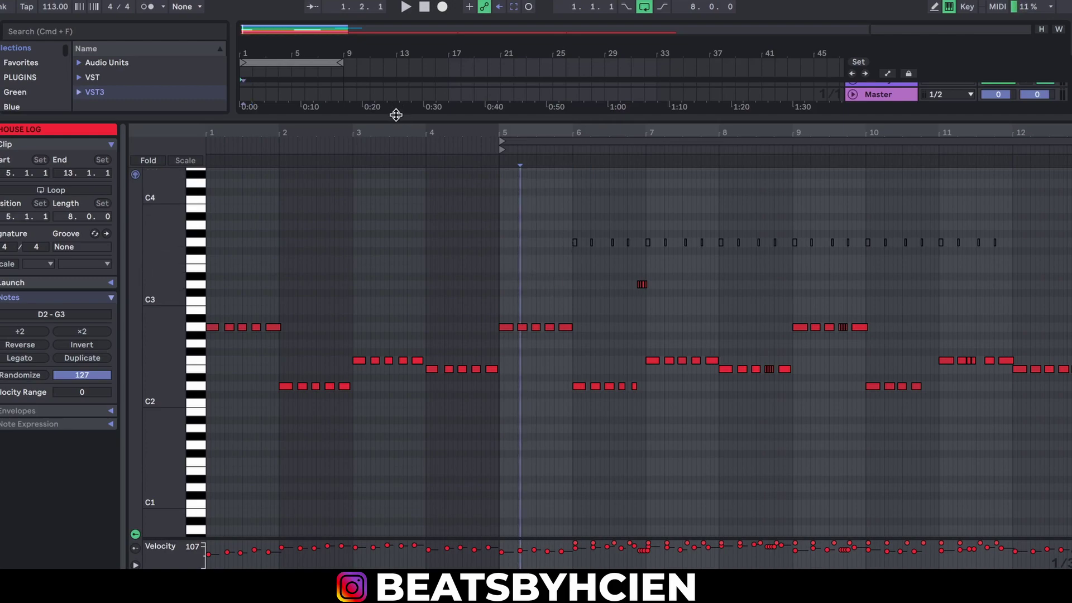
Return to the full arrangement and reopen the HOUSE LOG clip for note editing
{"action": "double_click", "coordinate": [397, 117]}
{"action": "left_click", "coordinate": [306, 257]}
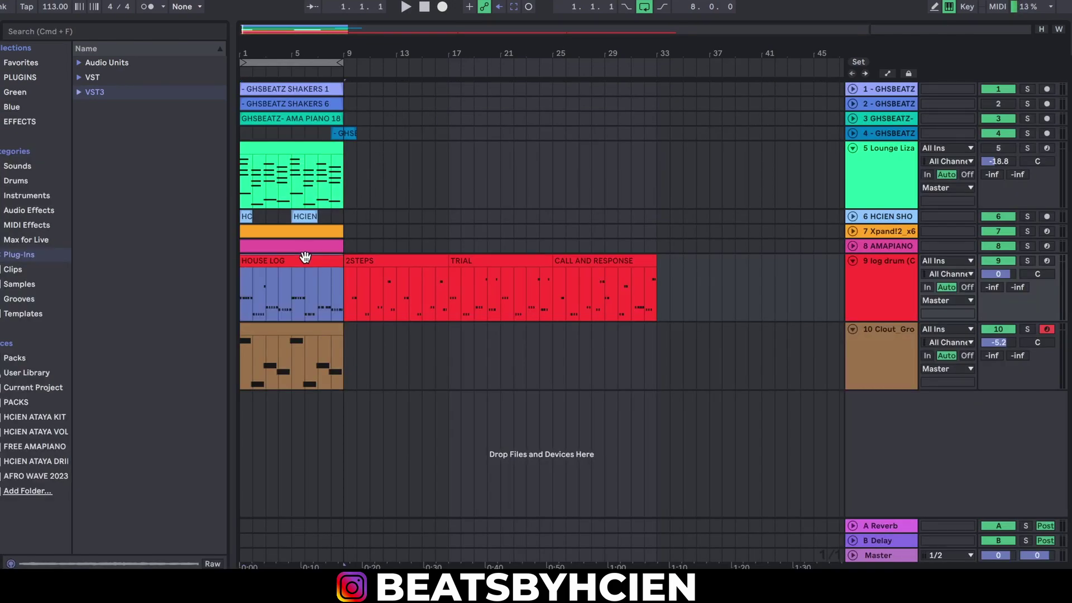
{"action": "double_click", "coordinate": [306, 257]}
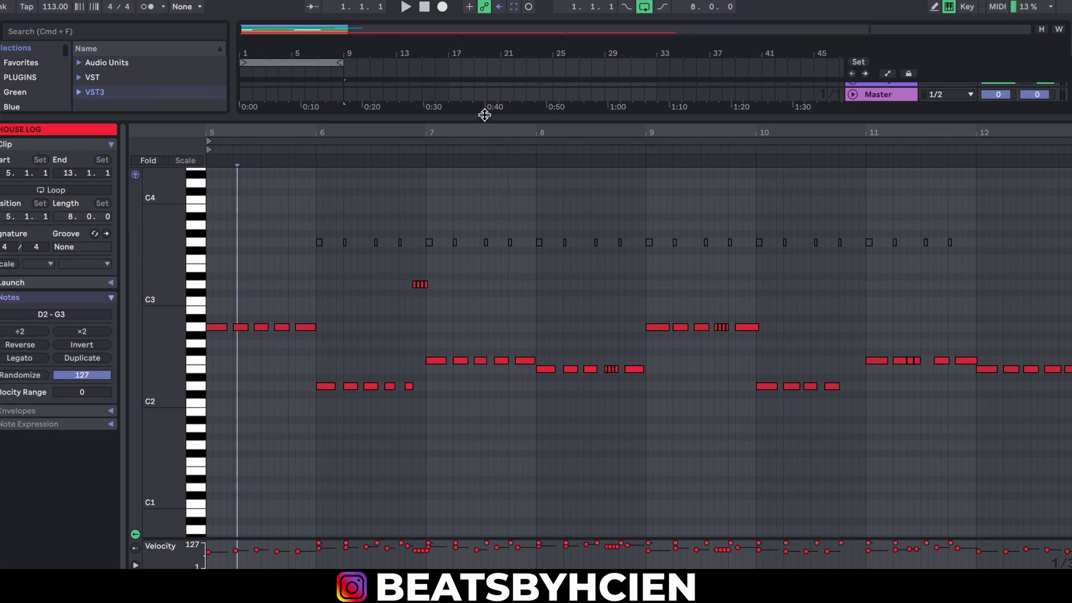
Move the HOUSE LOG clip to bar 34, put the 2STEPS clip at bar 1 and open it for note editing
{"action": "key", "text": "super+alt+l"}
{"action": "left_click_drag", "start_coordinate": [302, 262], "coordinate": [726, 273]}
{"action": "left_click_drag", "start_coordinate": [366, 262], "coordinate": [270, 261]}
{"action": "double_click", "coordinate": [271, 261]}
{"action": "left_click_drag", "start_coordinate": [183, 336], "coordinate": [162, 336]}
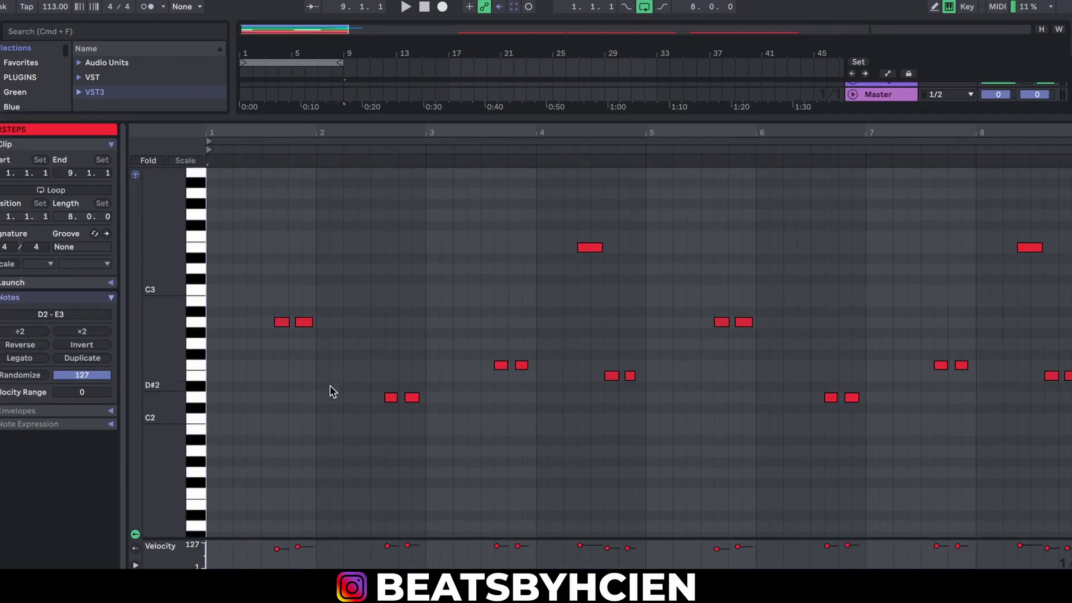
Play the 2STEPS log drum pattern and switch its note grid to triplets
{"action": "key", "text": "space"}
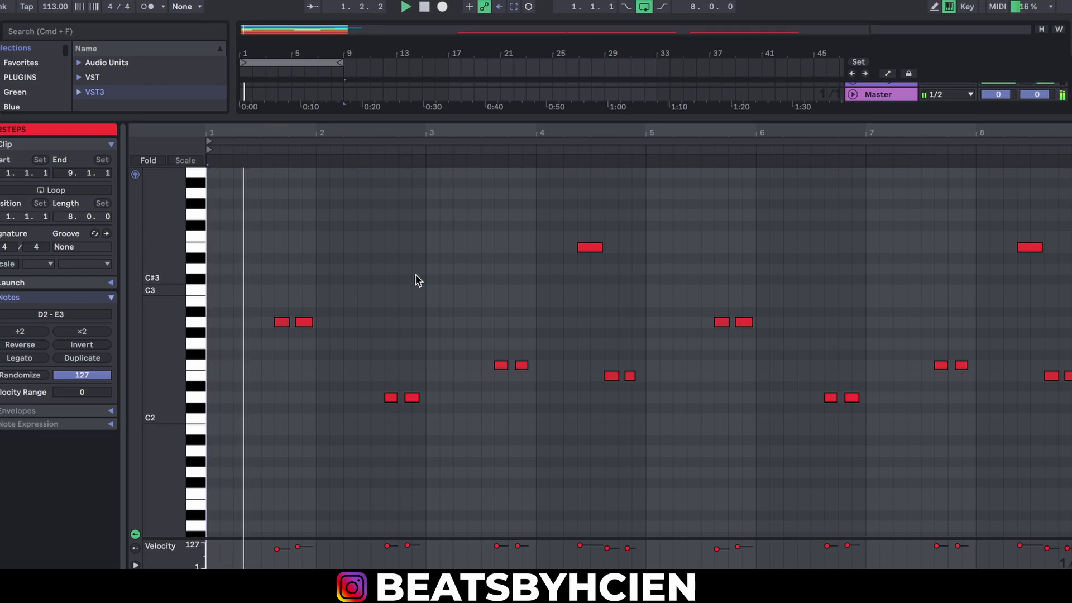
{"action": "right_click", "coordinate": [866, 390]}
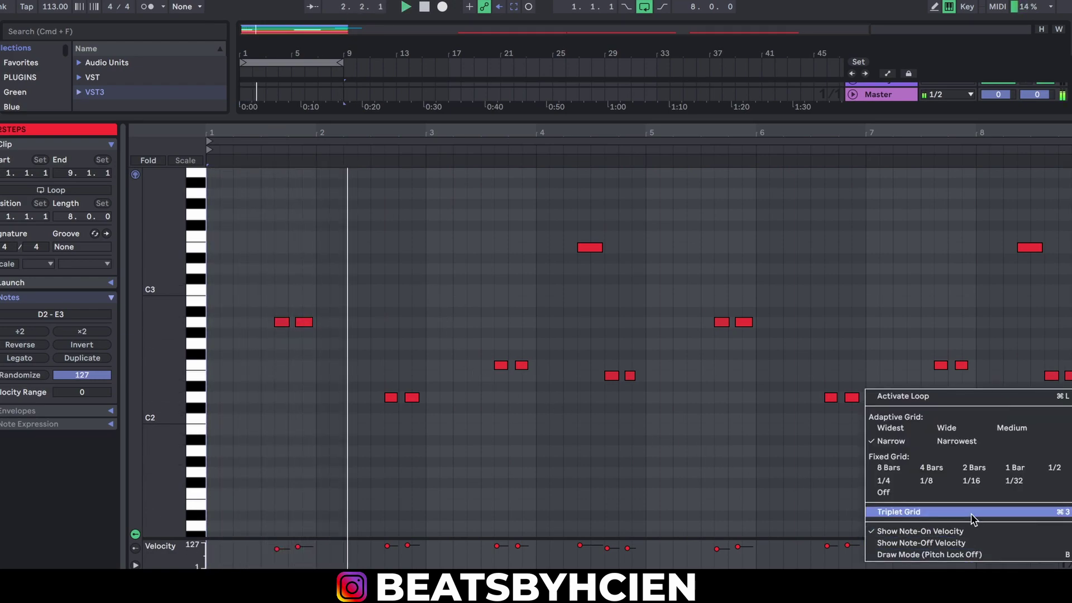
{"action": "left_click", "coordinate": [900, 512]}
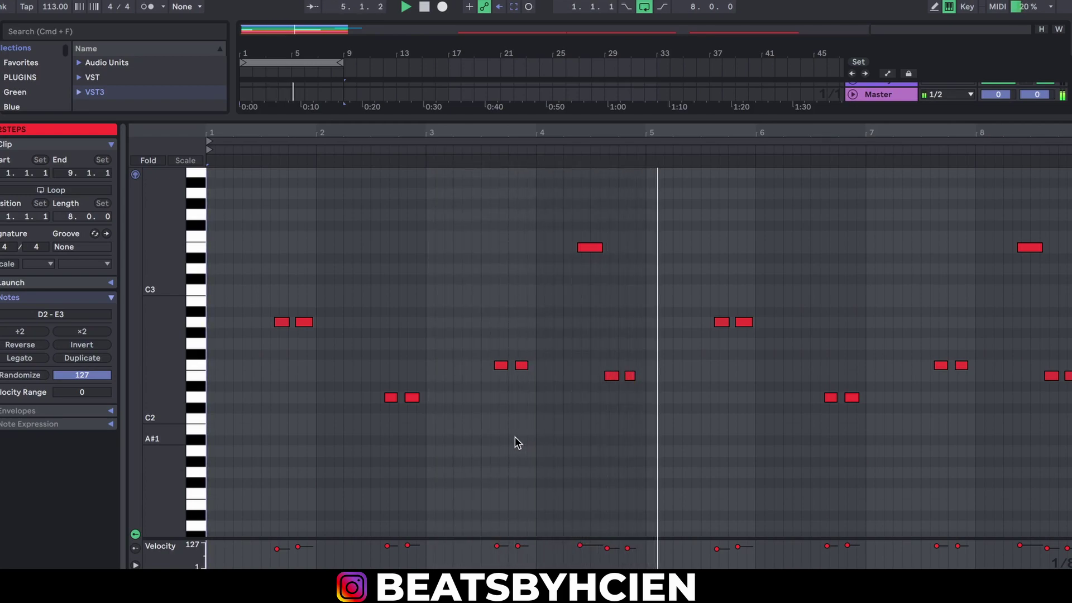
{"action": "key", "text": "space"}
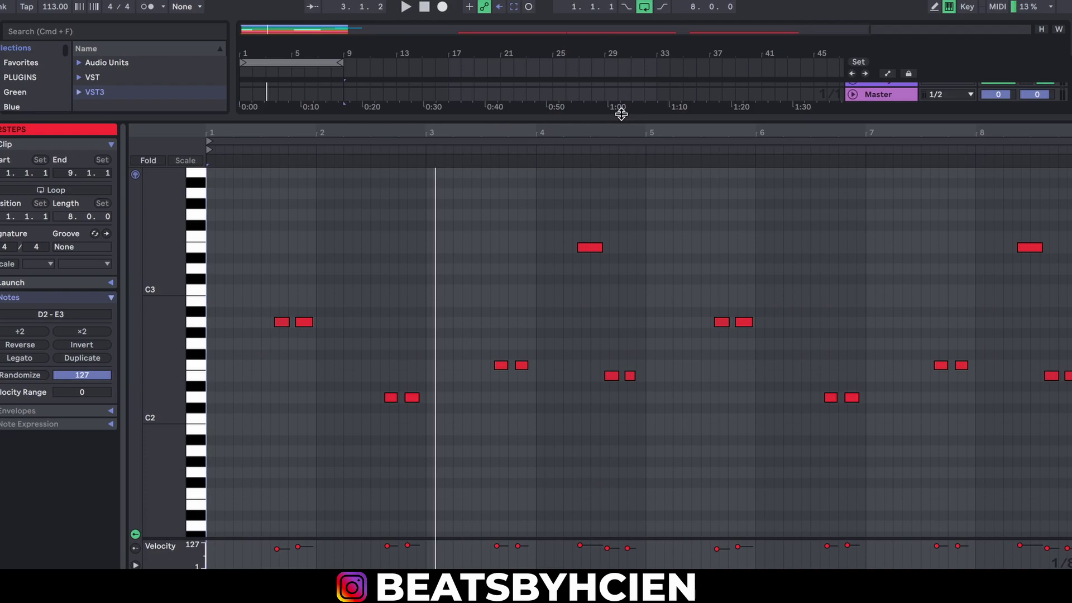
Turn the E3 note in bar 4 into a triplet roll of three short notes and play from bar 4
{"action": "left_click_drag", "start_coordinate": [602, 247], "coordinate": [584, 250]}
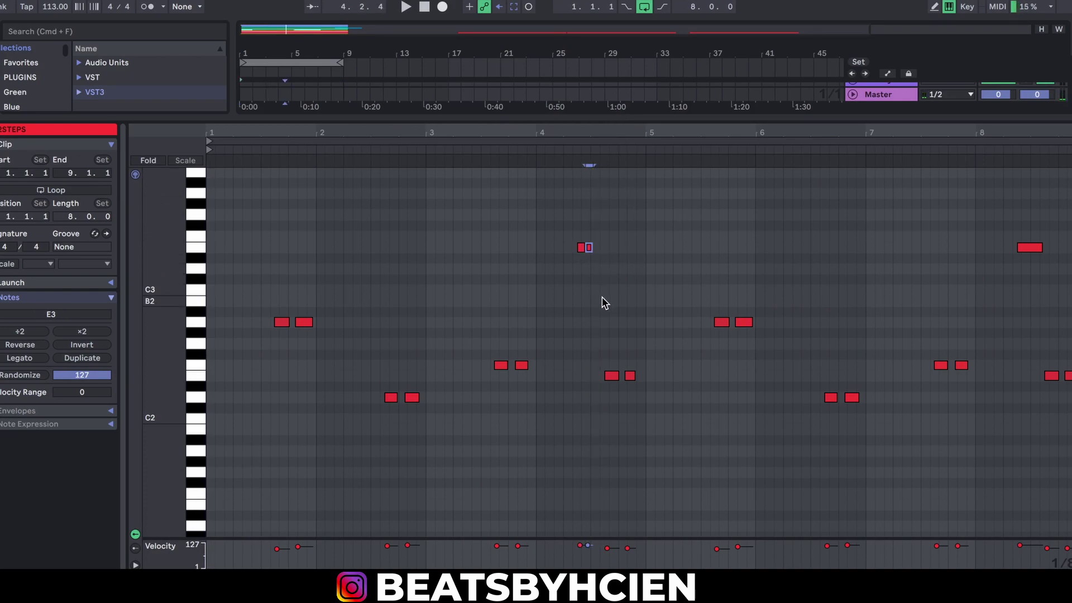
{"action": "left_click", "coordinate": [537, 272]}
{"action": "key", "text": "space"}
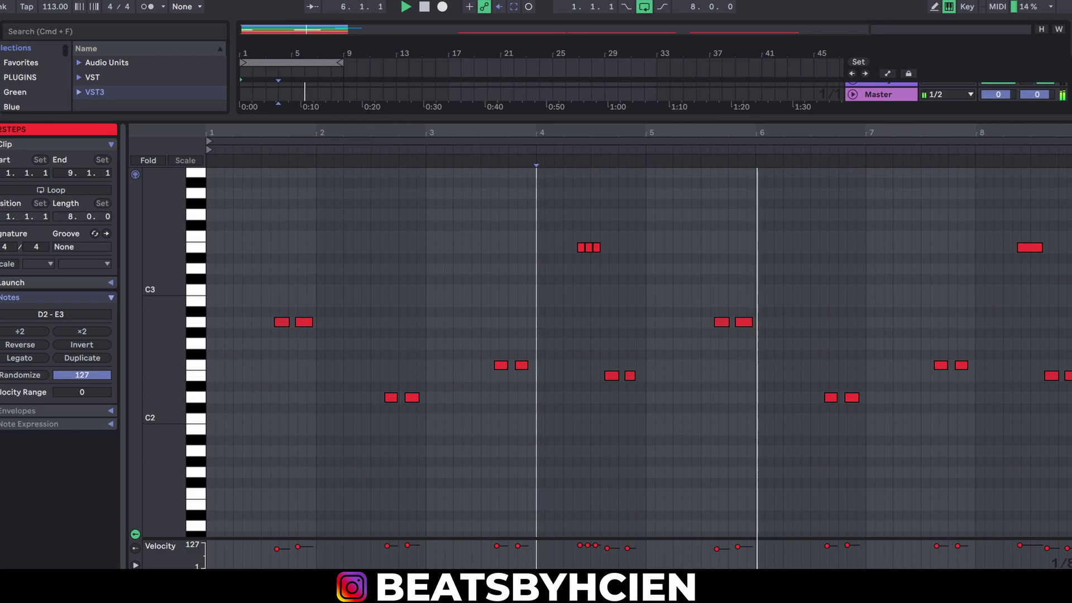
{"action": "key", "text": "space"}
Set the fixed grid to 1/32 and turn the E3 note in bar 8 into a roll of four short notes
{"action": "right_click", "coordinate": [867, 389]}
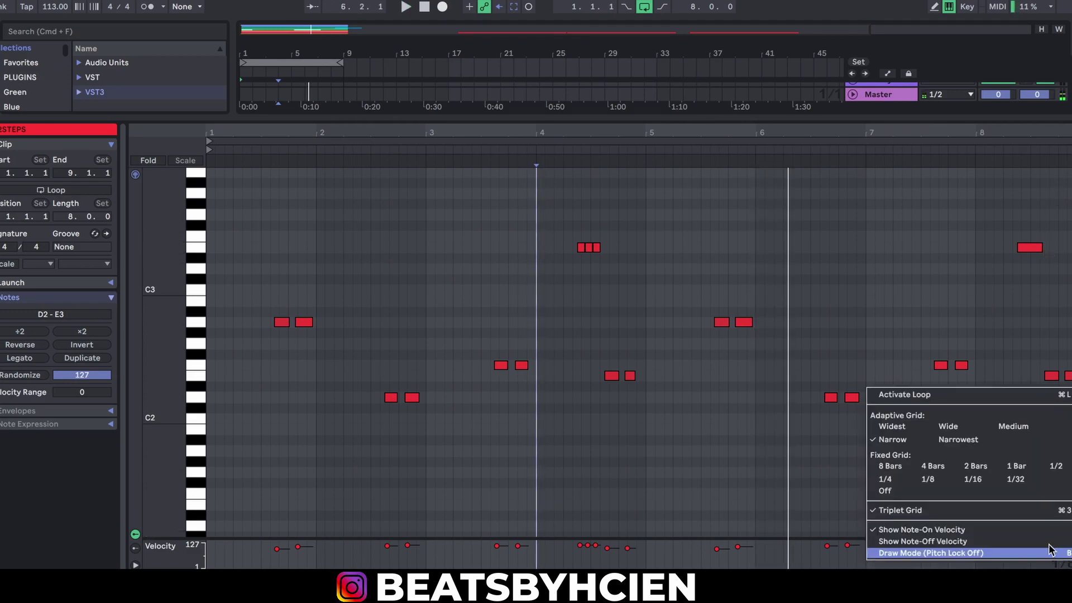
{"action": "left_click", "coordinate": [1015, 484]}
{"action": "left_click_drag", "start_coordinate": [1040, 249], "coordinate": [1023, 249]}
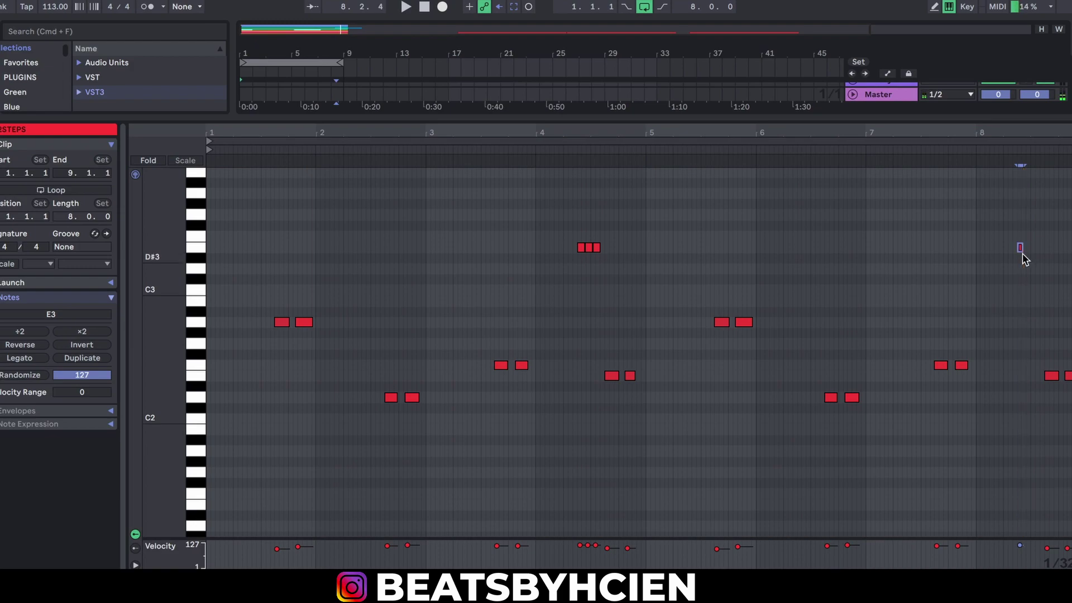
Play the 2STEPS pattern, including a playback from bar 7, to audition the roll in bar 8
{"action": "left_click", "coordinate": [959, 249]}
{"action": "key", "text": "space"}
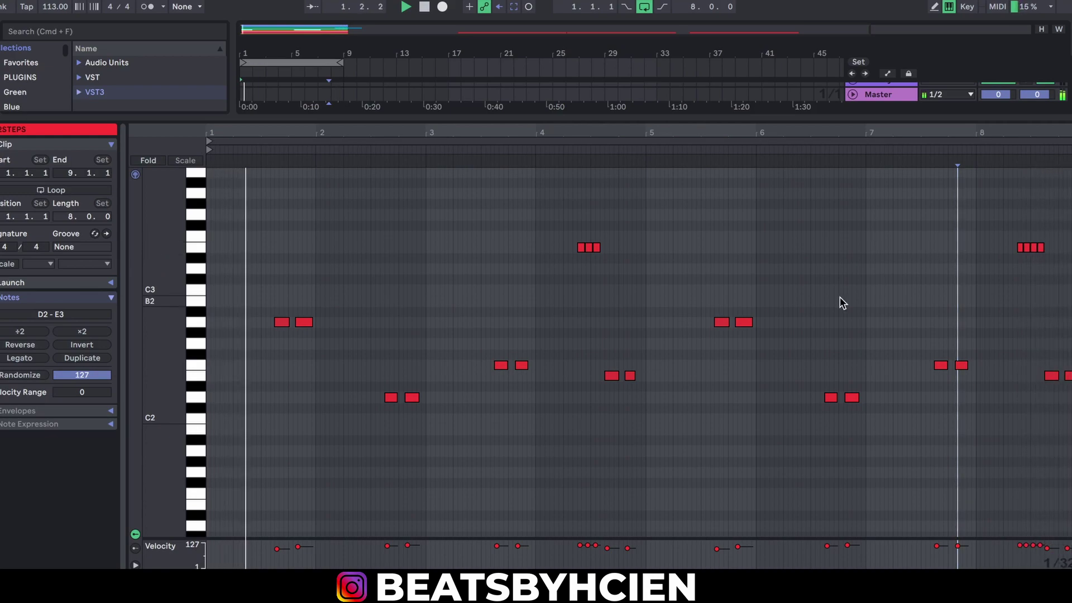
{"action": "left_click", "coordinate": [866, 284]}
{"action": "key", "text": "space"}
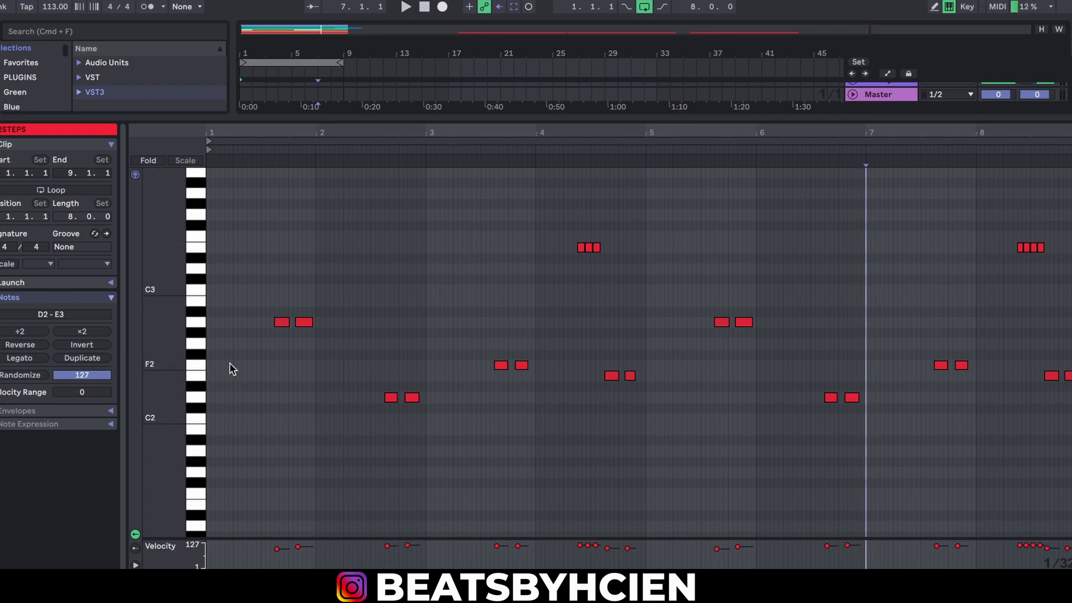
Return to the arrangement and raise the Lounge Liza track's volume to -11.7 dB
{"action": "double_click", "coordinate": [448, 118]}
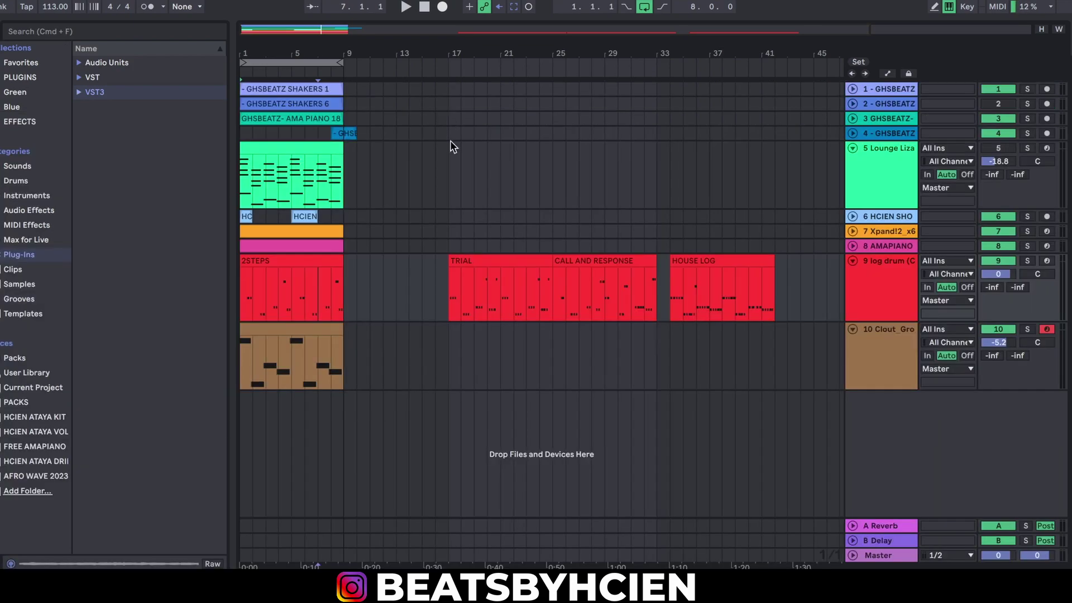
{"action": "left_click", "coordinate": [296, 258]}
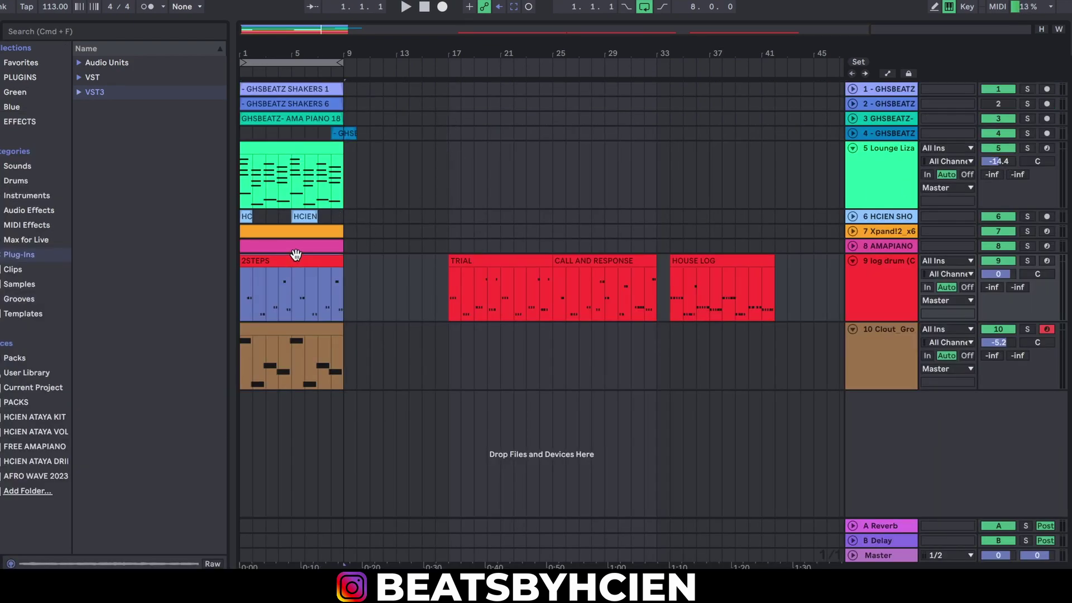
{"action": "left_click_drag", "start_coordinate": [998, 166], "coordinate": [999, 154]}
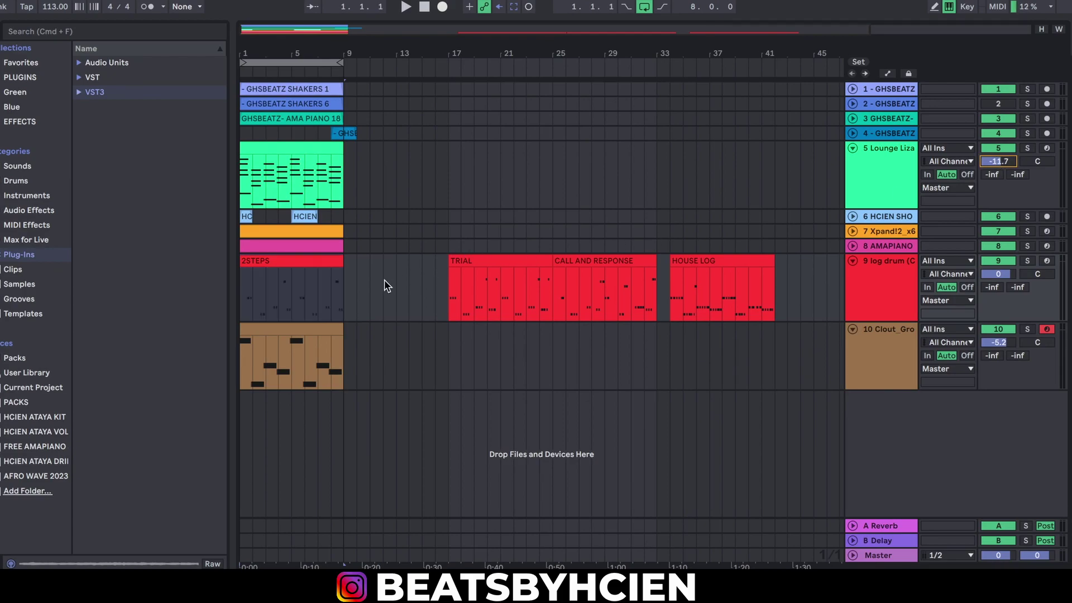
Reopen the 2STEPS clip's notes and play the pattern from bar 1
{"action": "left_click", "coordinate": [321, 268]}
{"action": "double_click", "coordinate": [317, 263]}
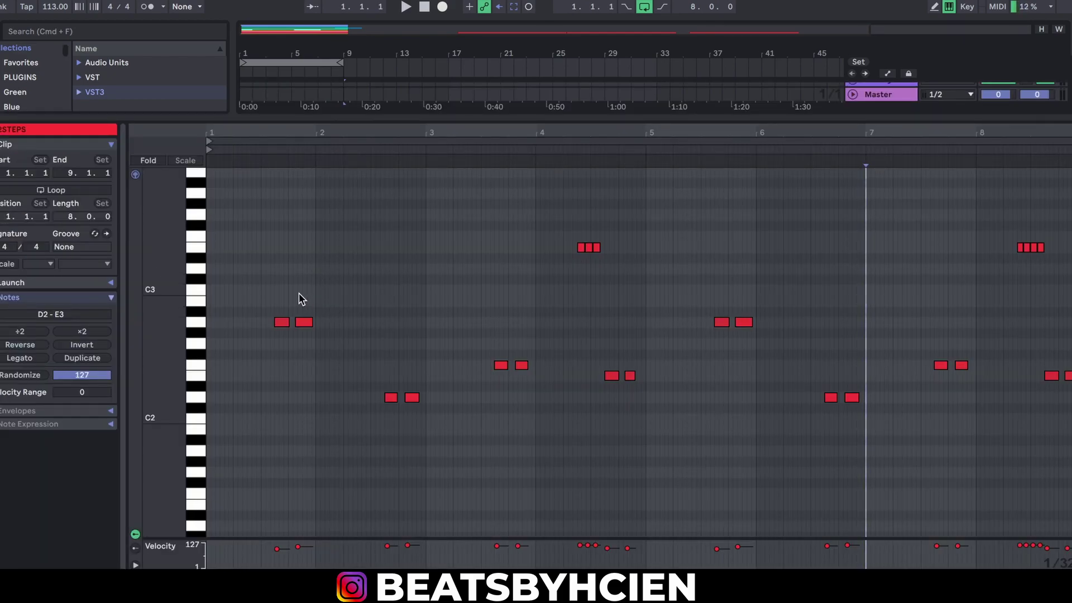
{"action": "key", "text": "space"}
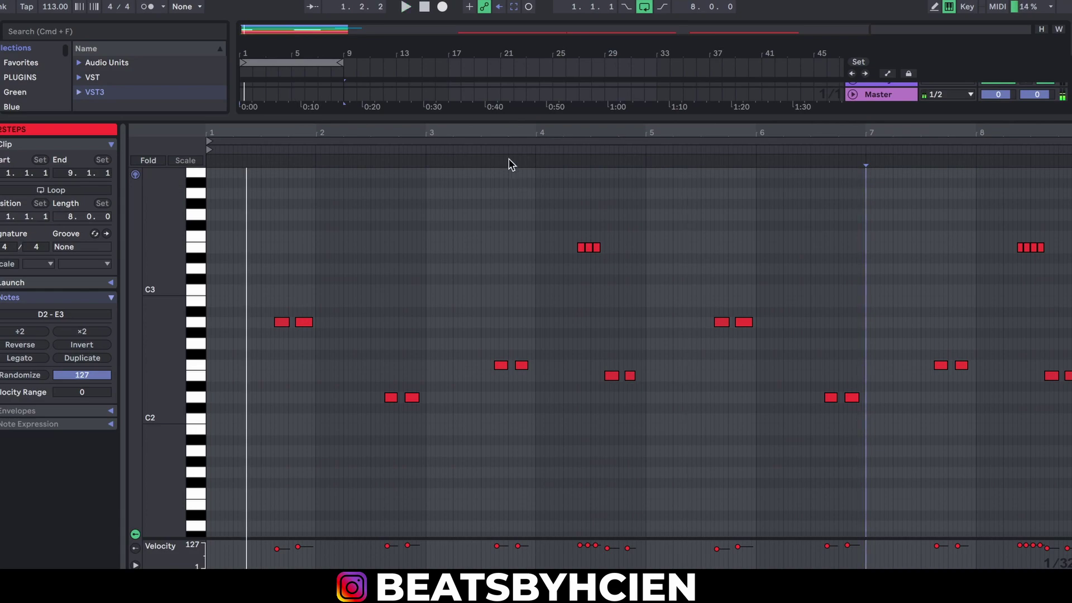
Return to the arrangement and place the 2STEPS clip at bar 9 and the CALL AND RESPONSE clip at bar 1
{"action": "key", "text": "shift+Tab"}
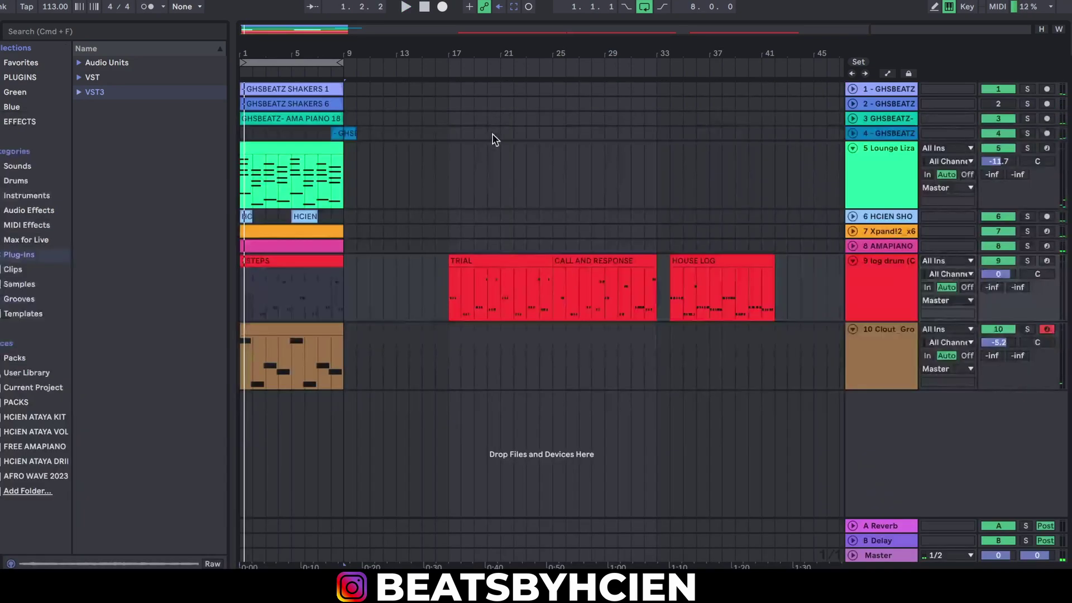
{"action": "left_click_drag", "start_coordinate": [287, 265], "coordinate": [386, 270]}
{"action": "left_click_drag", "start_coordinate": [605, 261], "coordinate": [286, 261]}
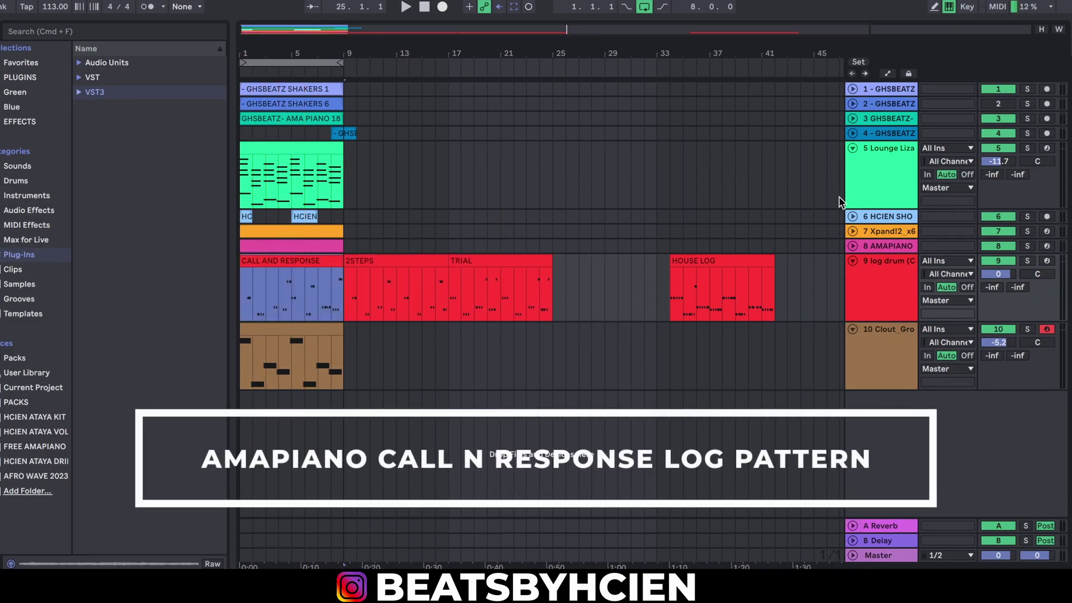
{"action": "left_click_drag", "start_coordinate": [258, 54], "coordinate": [265, 98]}
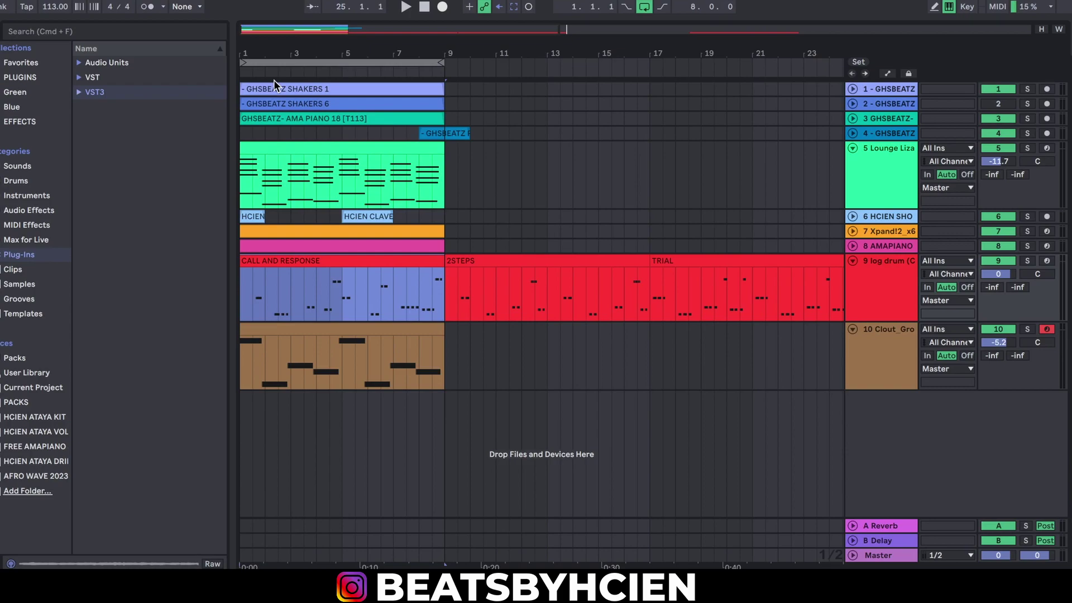
Solo the Lounge Liza and log drum tracks and play the call and response pattern from bar 1
{"action": "left_click", "coordinate": [1029, 148]}
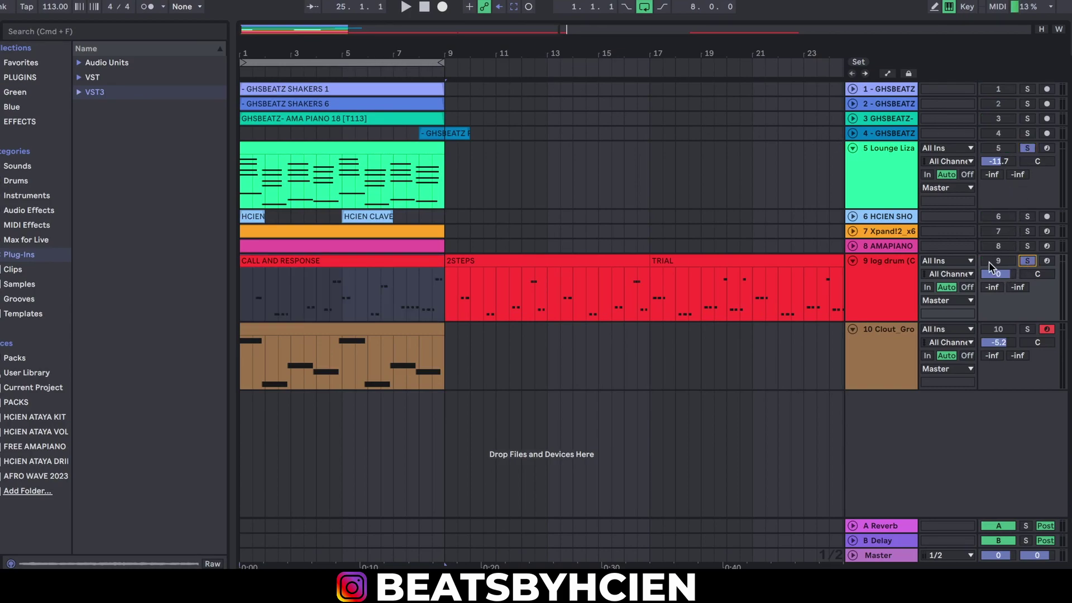
{"action": "left_click", "coordinate": [424, 8]}
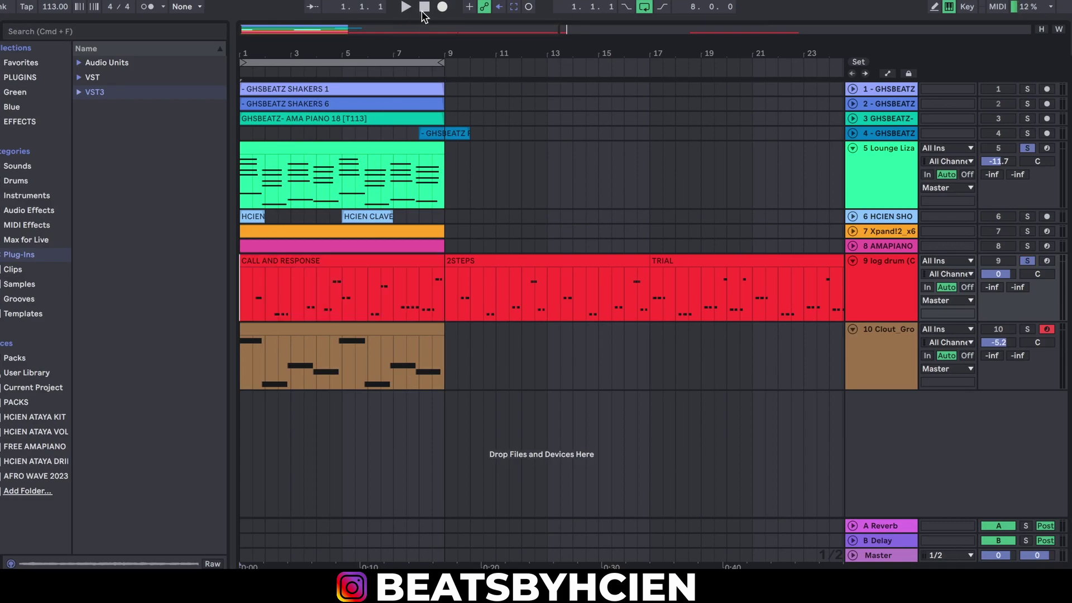
{"action": "key", "text": "space"}
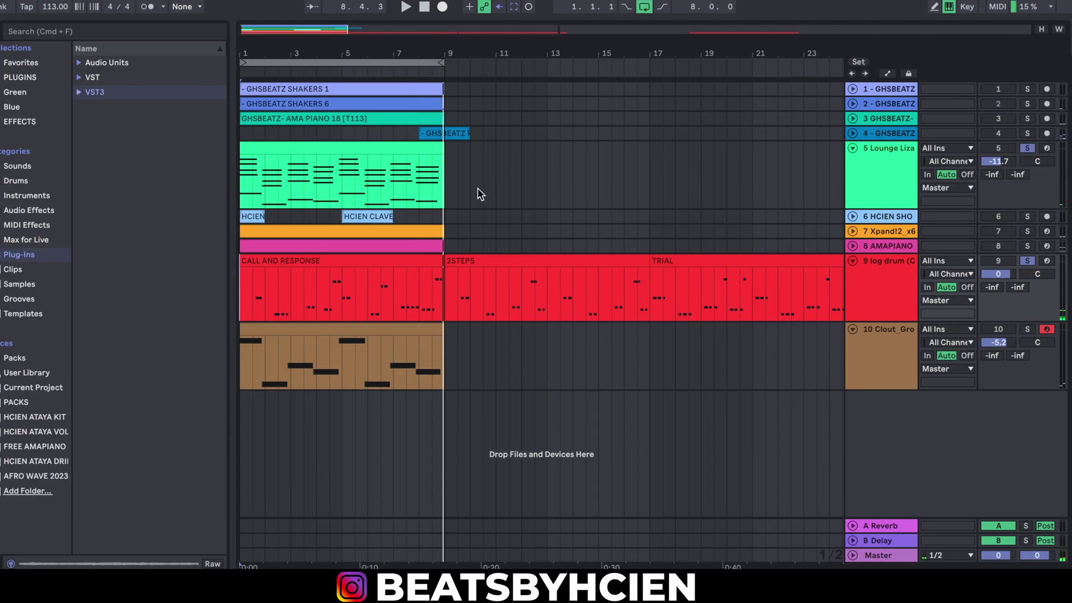
Examine the CALL AND RESPONSE clip's notes, and solo the SHAKERS 1 and AMA PIANO 18 tracks as well
{"action": "double_click", "coordinate": [368, 259]}
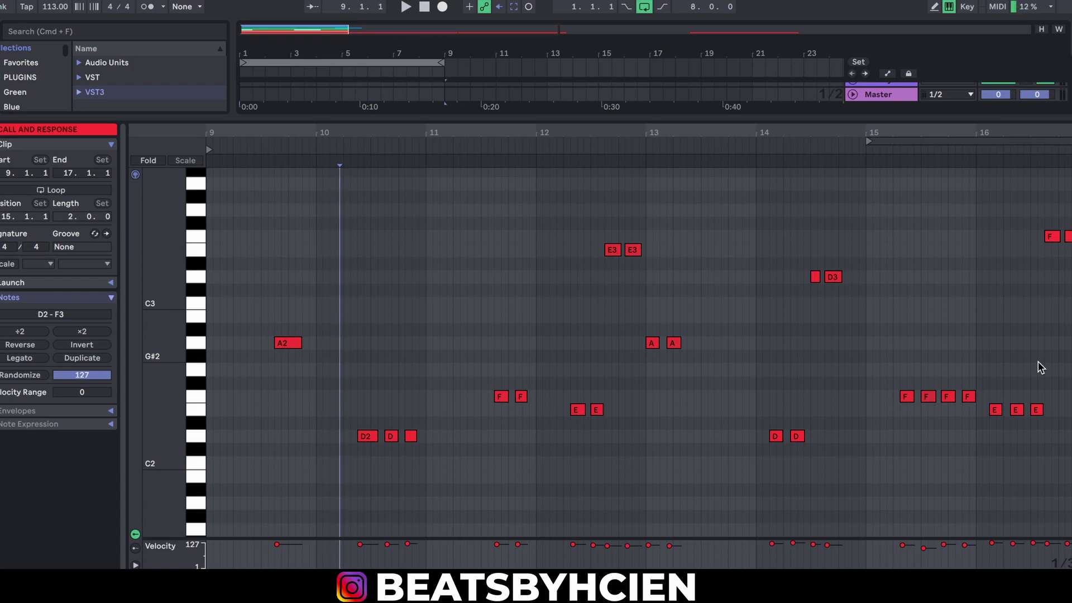
{"action": "key", "text": "super+alt+l"}
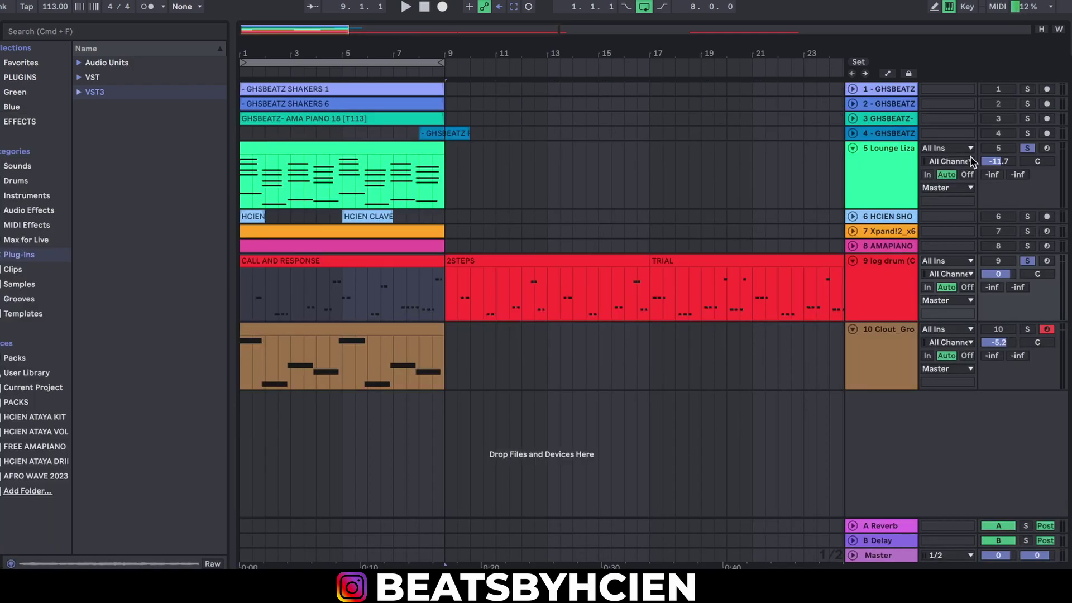
{"action": "left_click", "coordinate": [853, 119]}
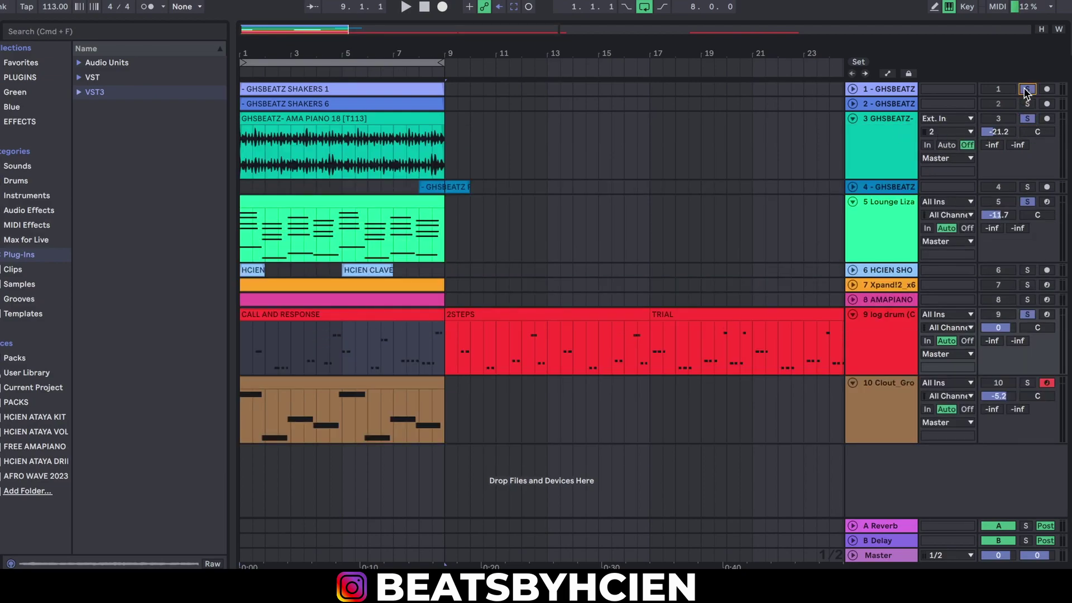
Reopen the CALL AND RESPONSE clip and play its notes, setting the playback start just before bar 12
{"action": "double_click", "coordinate": [412, 318]}
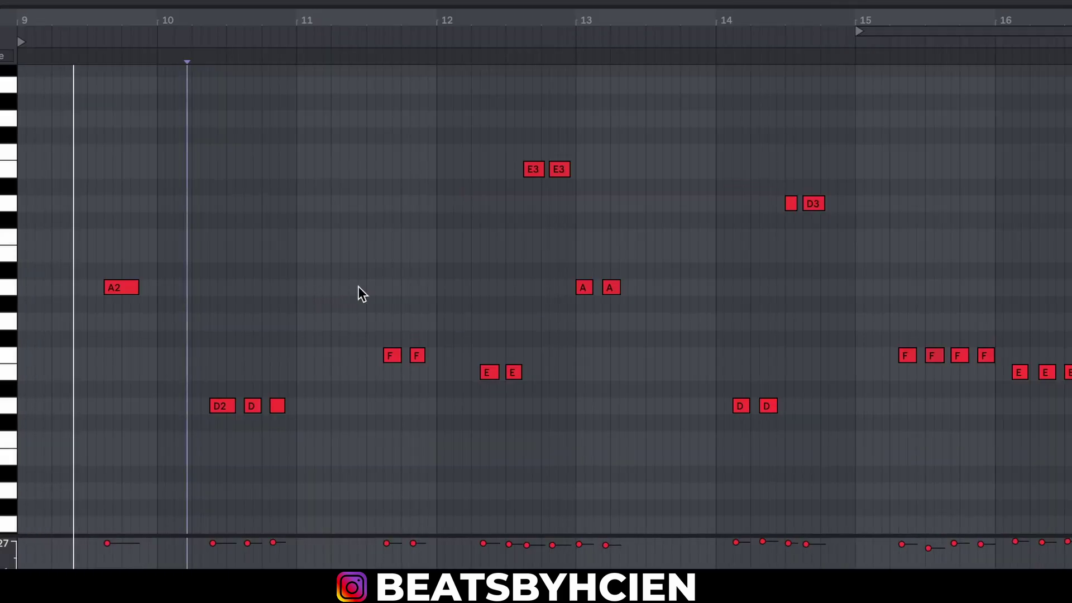
{"action": "left_click_drag", "start_coordinate": [5, 244], "coordinate": [1, 229]}
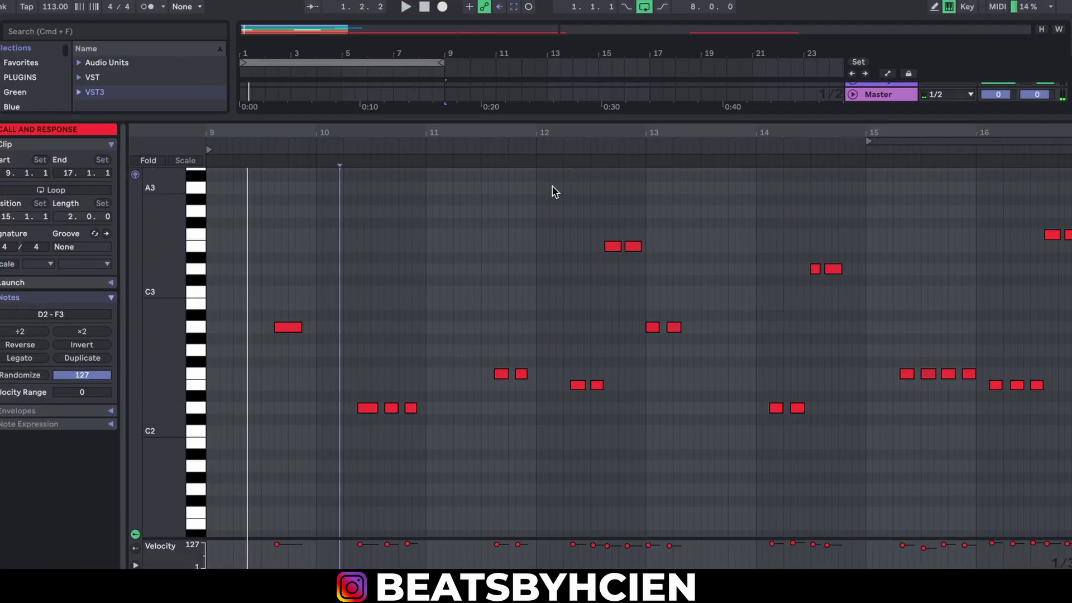
{"action": "left_click", "coordinate": [532, 263]}
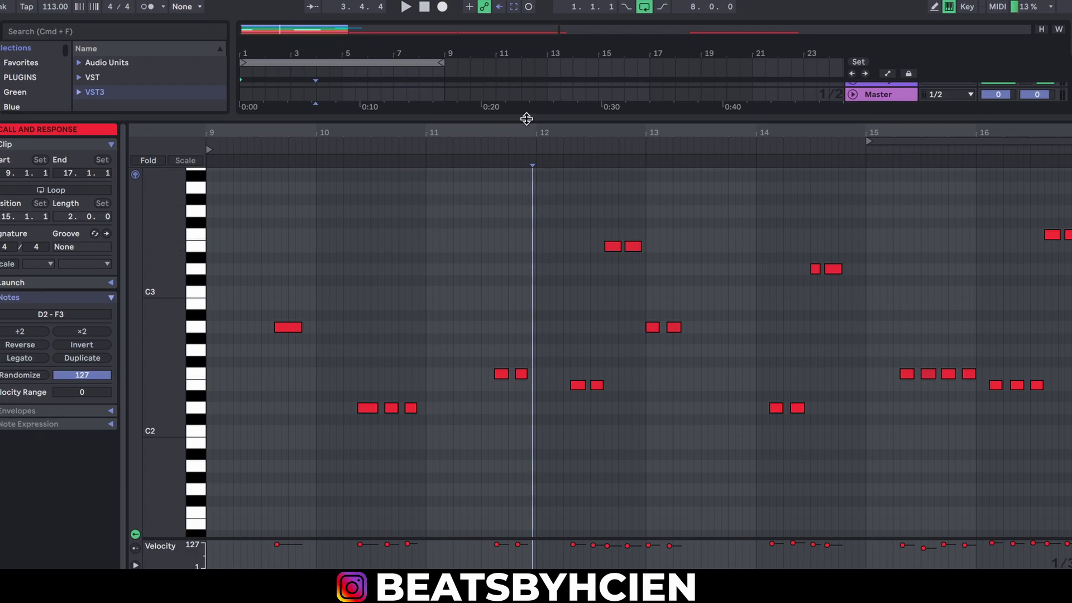
Open the HOUSE LOG clip from the arrangement and play its pattern for comparison
{"action": "double_click", "coordinate": [527, 119]}
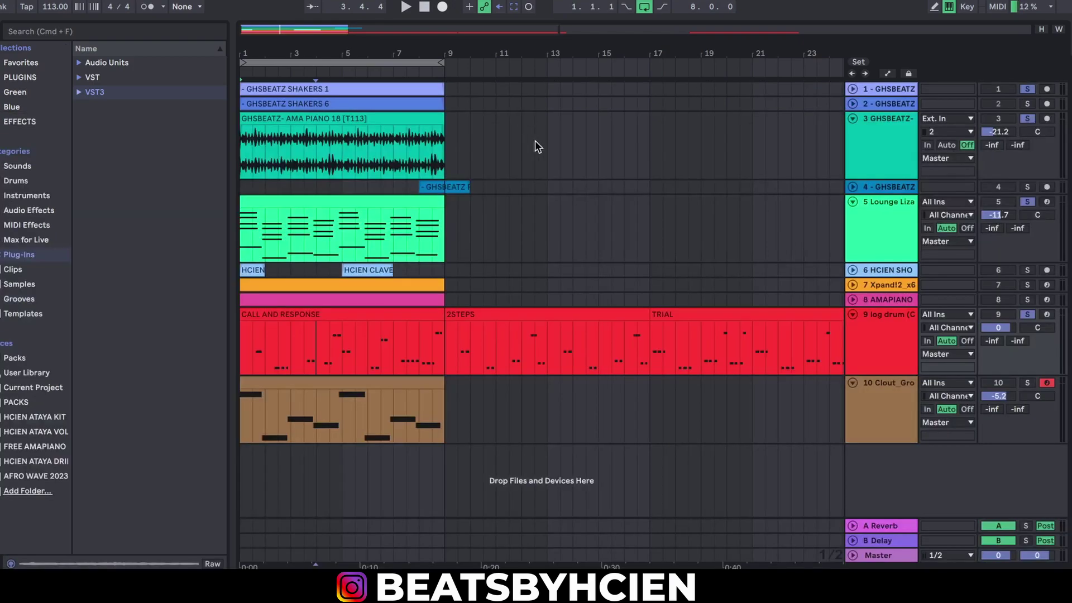
{"action": "left_click_drag", "start_coordinate": [659, 58], "coordinate": [660, 19]}
{"action": "double_click", "coordinate": [613, 311]}
{"action": "key", "text": "space"}
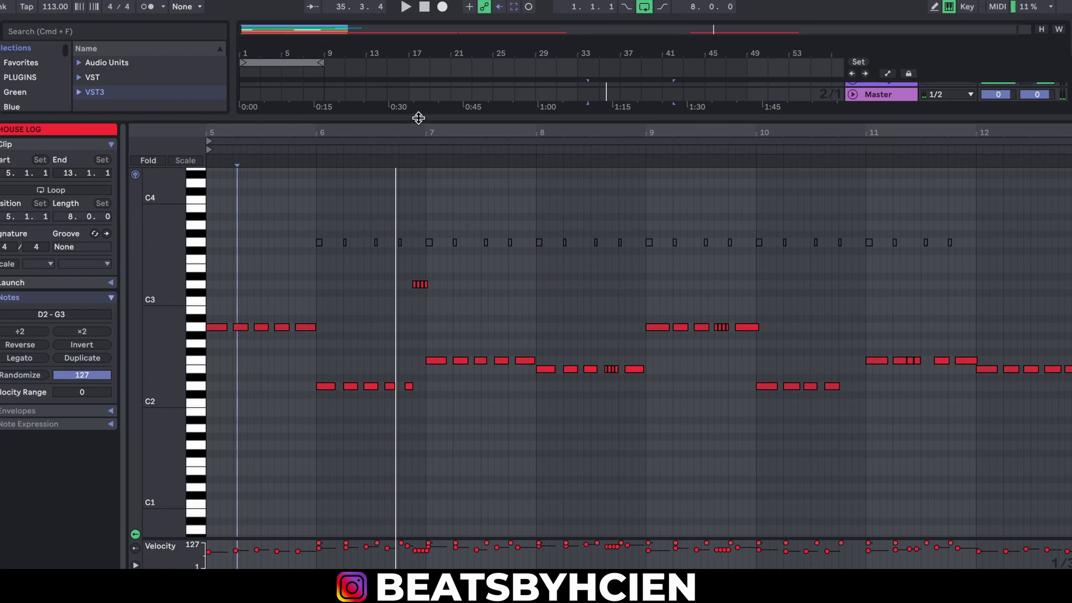
Return to the arrangement and place the CALL AND RESPONSE clip at bar 25 and the TRIAL clip at bar 1
{"action": "left_click_drag", "start_coordinate": [419, 118], "coordinate": [461, 319]}
{"action": "left_click_drag", "start_coordinate": [329, 49], "coordinate": [329, 46]}
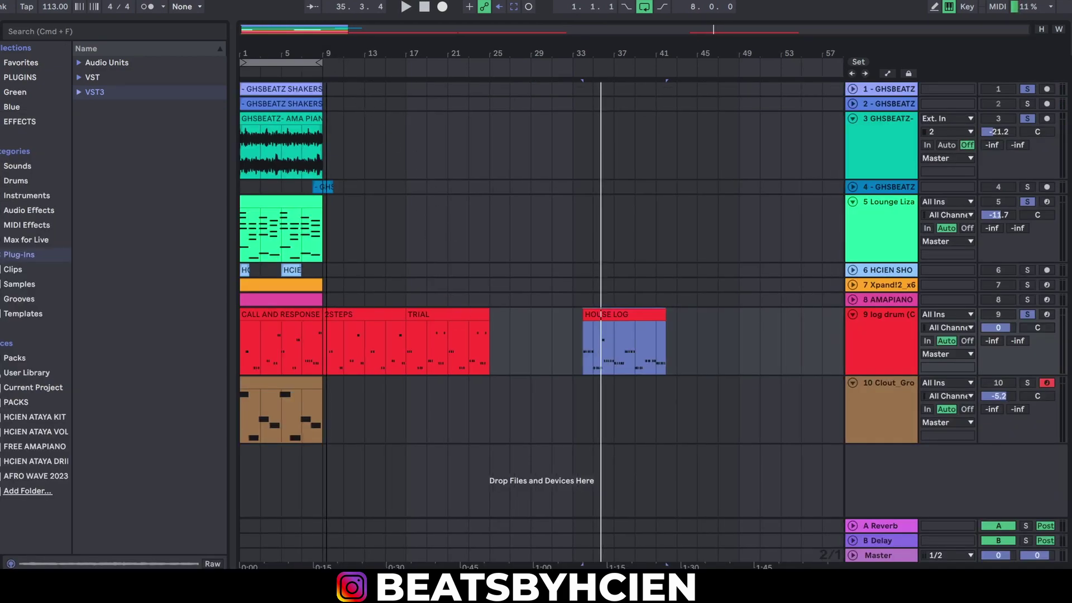
{"action": "left_click", "coordinate": [266, 314]}
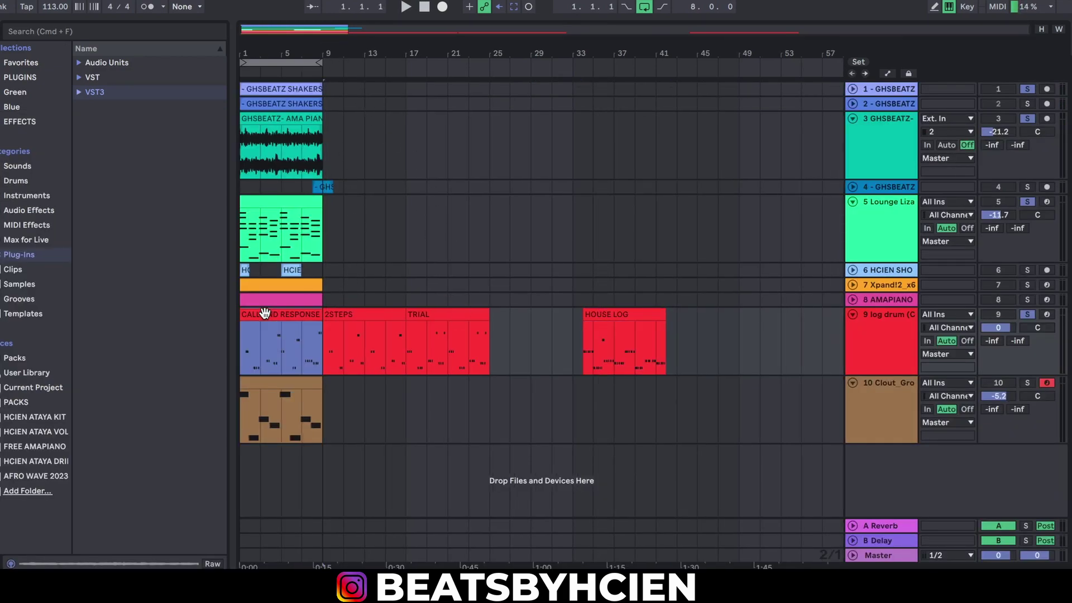
{"action": "left_click_drag", "start_coordinate": [263, 314], "coordinate": [511, 324]}
{"action": "left_click_drag", "start_coordinate": [430, 315], "coordinate": [257, 322]}
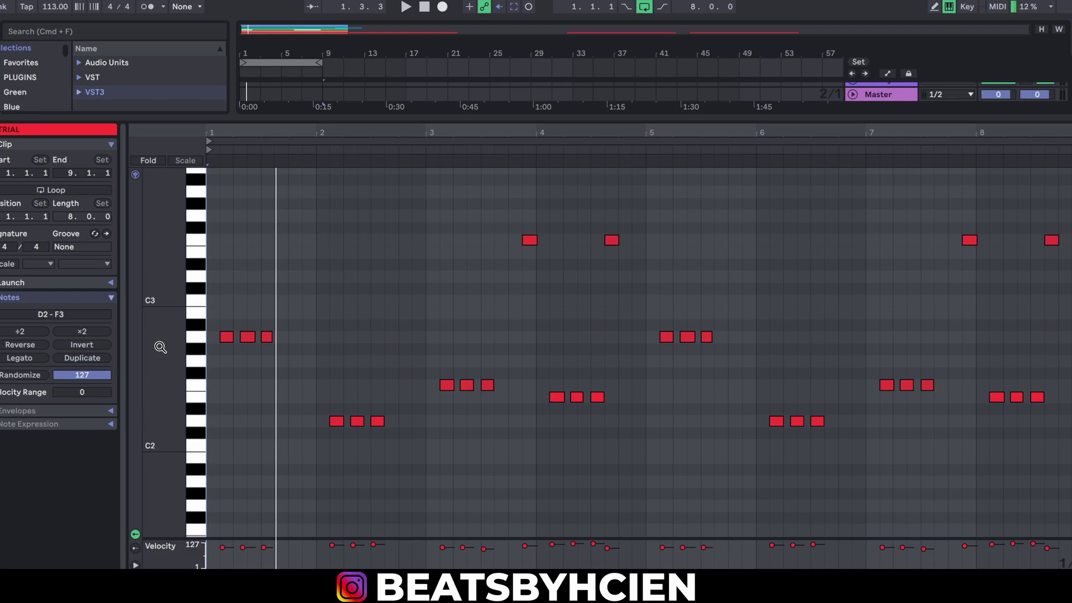
Play the TRIAL clip's log drum pattern from the start and highlight all of its A2 notes
{"action": "left_click_drag", "start_coordinate": [160, 348], "coordinate": [134, 345]}
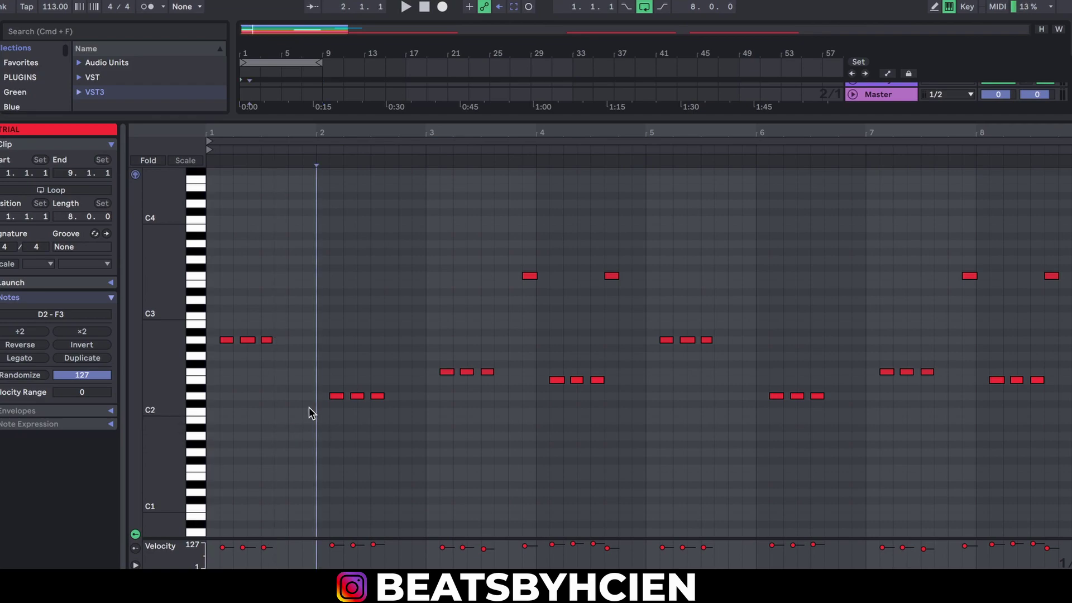
{"action": "left_click_drag", "start_coordinate": [218, 475], "coordinate": [653, 226]}
{"action": "key", "text": "super+a"}
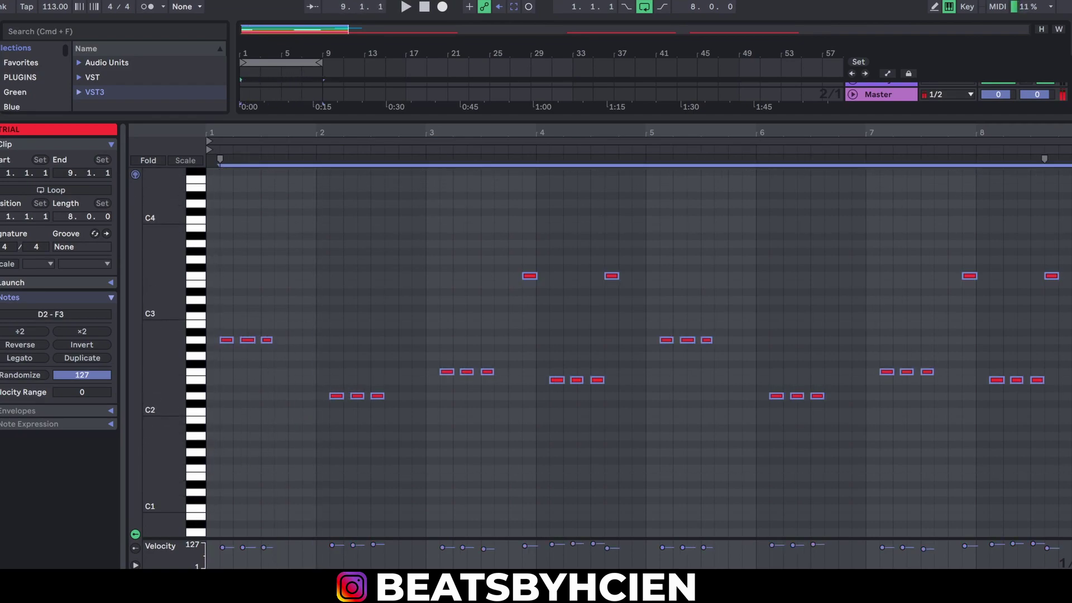
{"action": "left_click", "coordinate": [490, 338]}
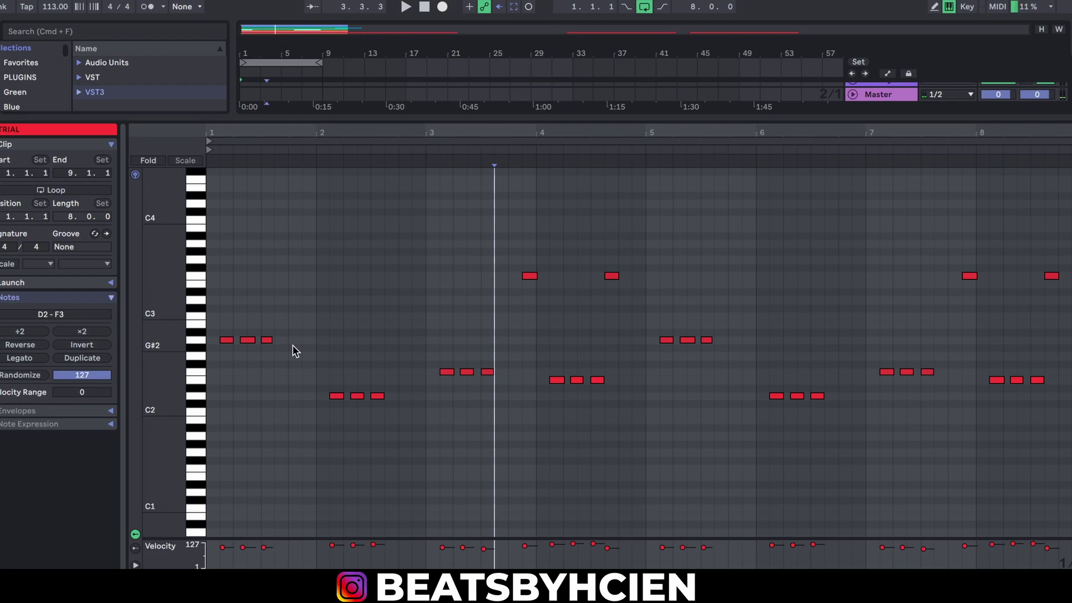
{"action": "key", "text": "space"}
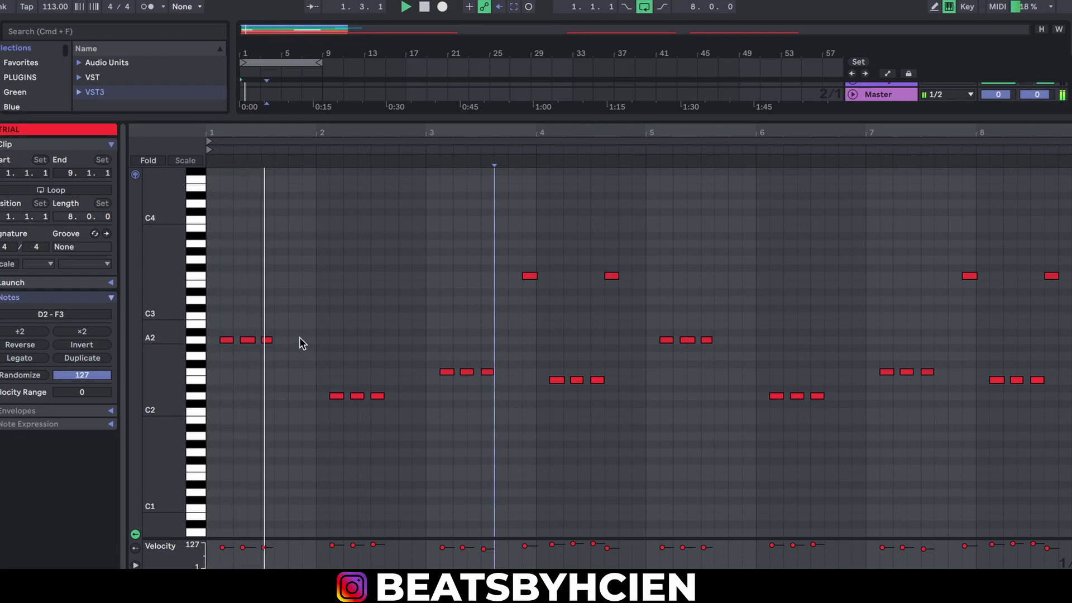
{"action": "left_click", "coordinate": [196, 340]}
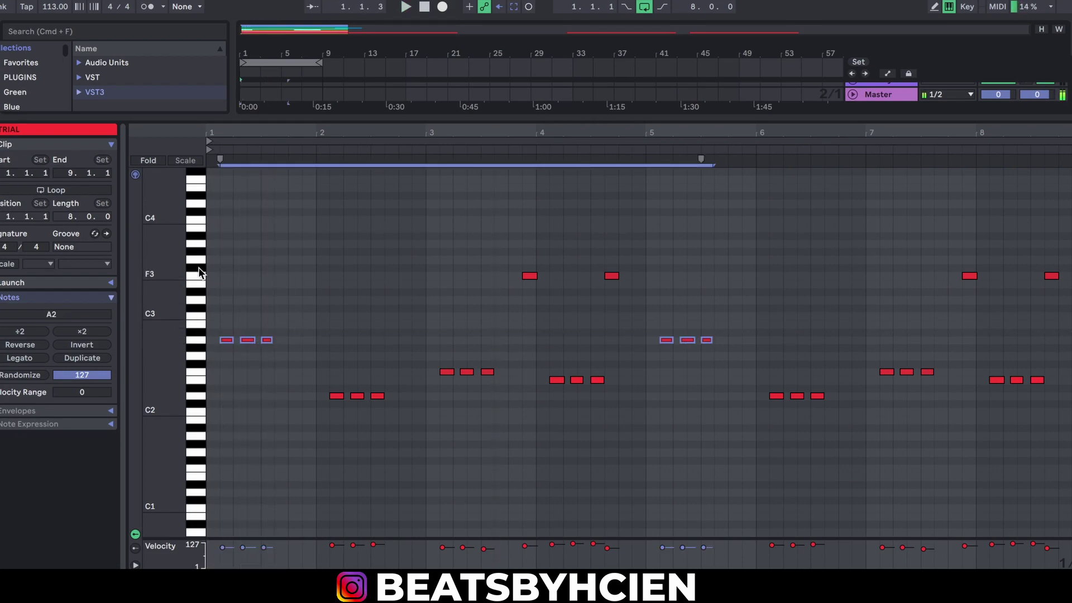
Add an A3 note after the three A2 notes in bar 1 and set the note grid to a fixed 1/32
{"action": "left_click", "coordinate": [200, 246]}
{"action": "double_click", "coordinate": [296, 244]}
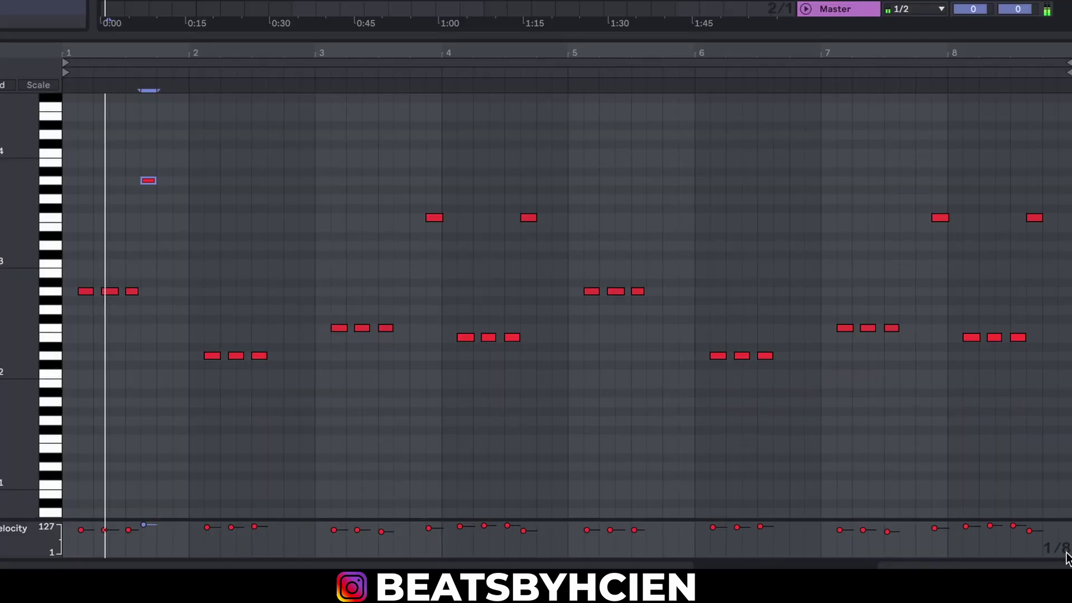
{"action": "right_click", "coordinate": [866, 394]}
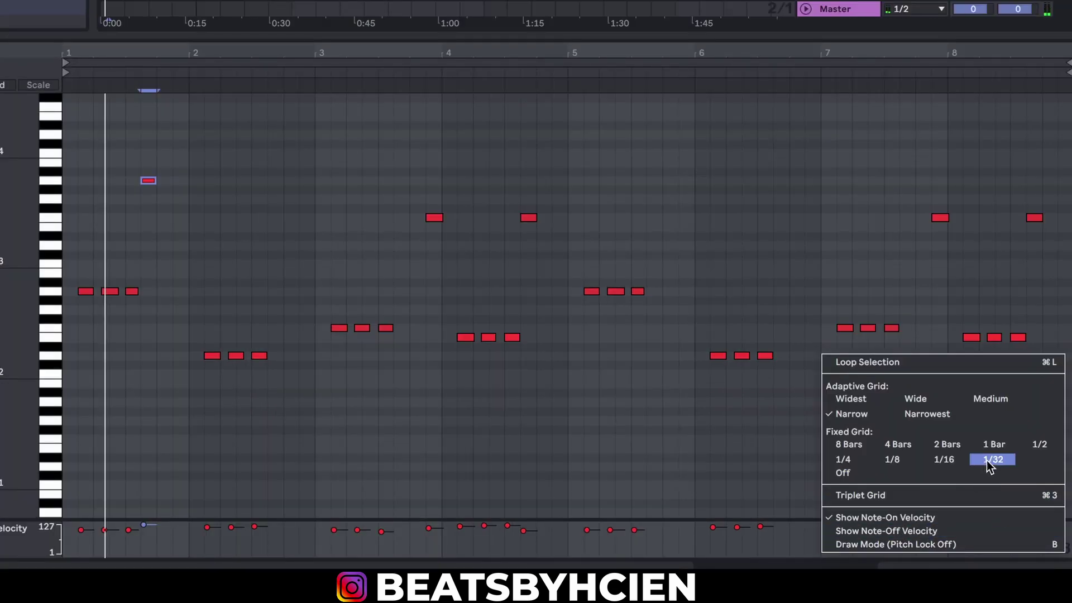
{"action": "left_click", "coordinate": [1011, 485]}
Place a 1/32 A3 note near the end of bar 1 and duplicate it three times to form a roll
{"action": "left_click_drag", "start_coordinate": [180, 58], "coordinate": [180, 182]}
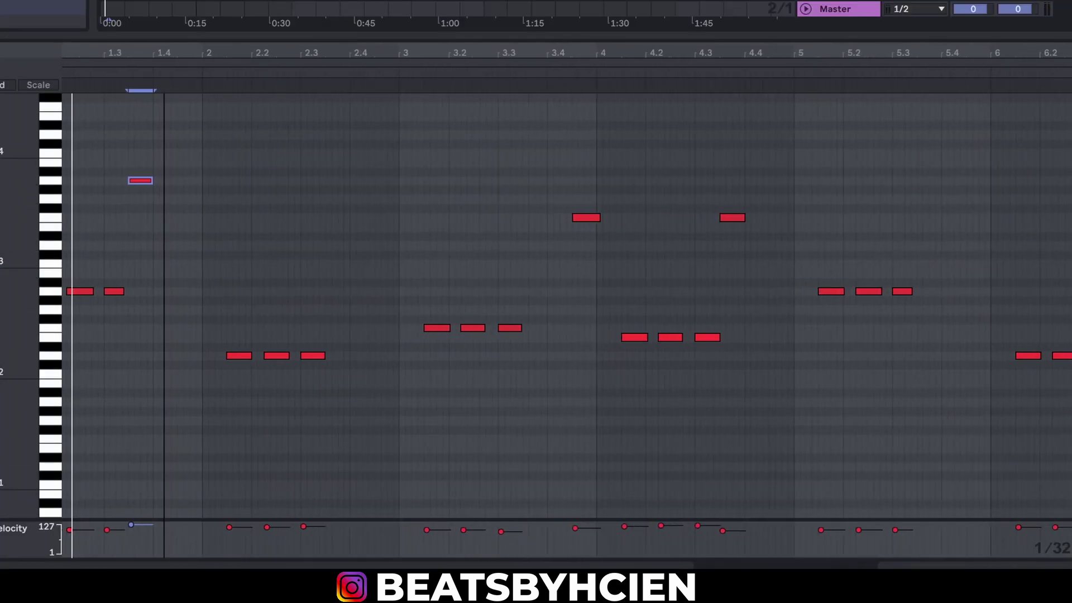
{"action": "double_click", "coordinate": [180, 182]}
{"action": "key", "text": "ctrl+d"}
{"action": "key", "text": "ctrl+d"}
{"action": "key", "text": "ctrl+d"}
{"action": "left_click", "coordinate": [174, 199]}
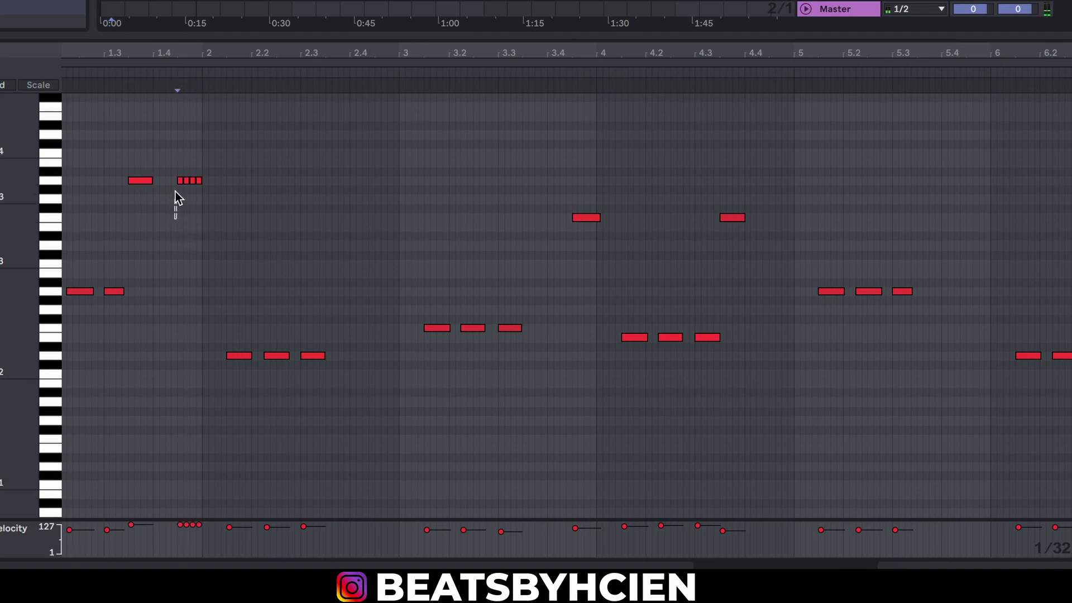
Copy the A3 roll to just after the last D2 note of bar 2 and transpose the copy up an octave to D3
{"action": "key", "text": "space"}
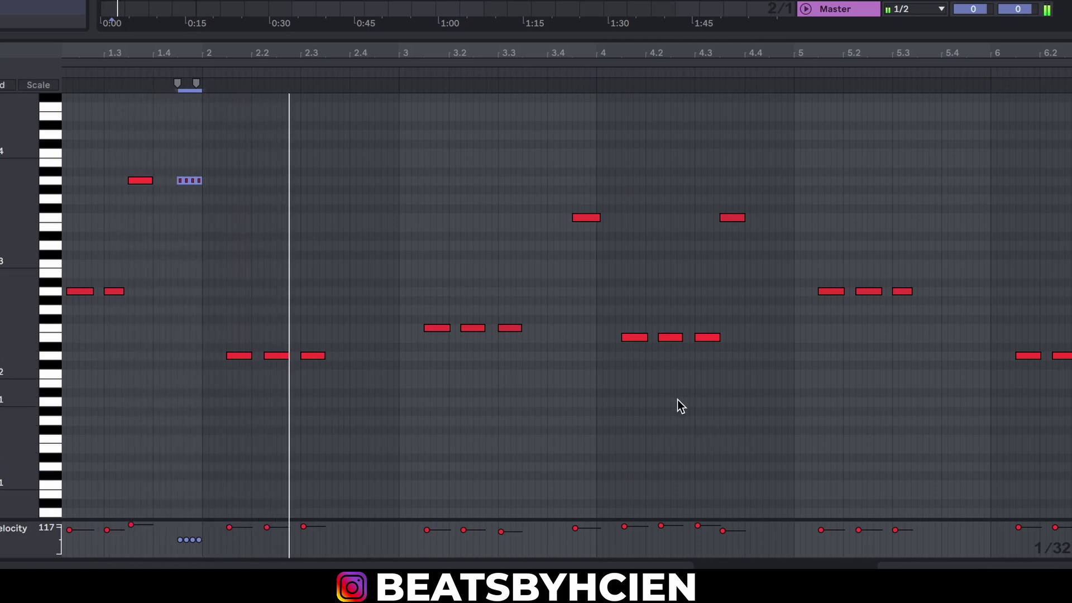
{"action": "key", "text": "space"}
{"action": "left_click_drag", "start_coordinate": [221, 208], "coordinate": [333, 358]}
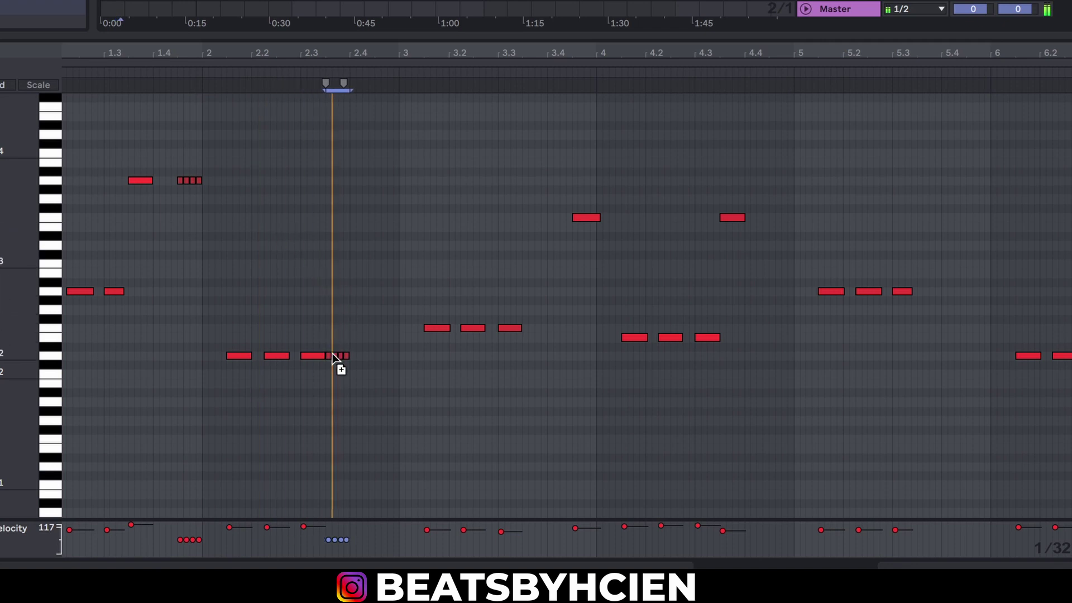
{"action": "left_click_drag", "start_coordinate": [224, 58], "coordinate": [280, 58]}
{"action": "key", "text": "space"}
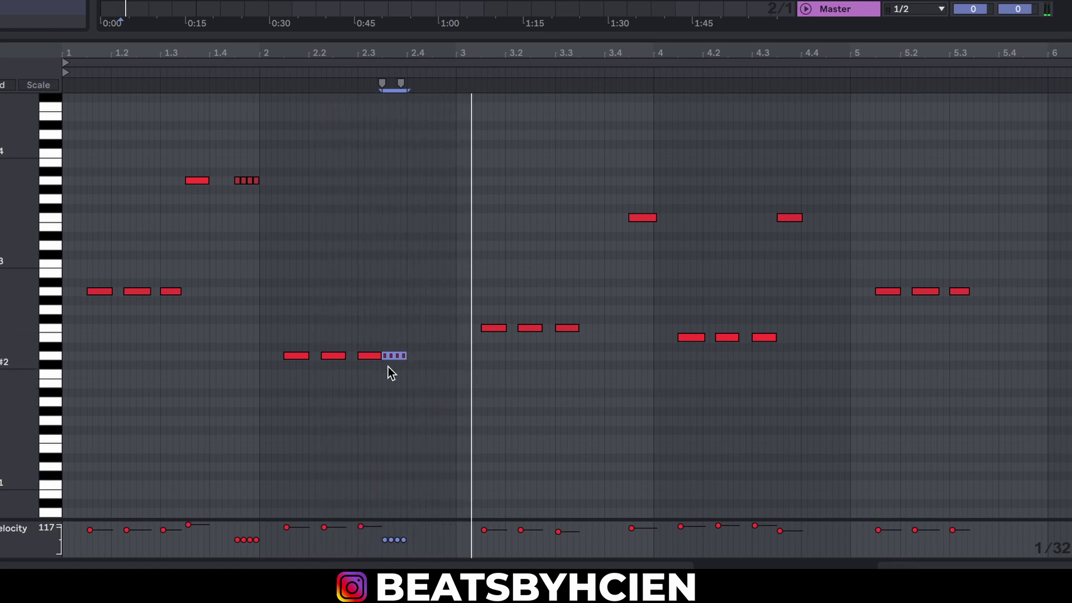
{"action": "key", "text": "shift+Up"}
{"action": "key", "text": "space"}
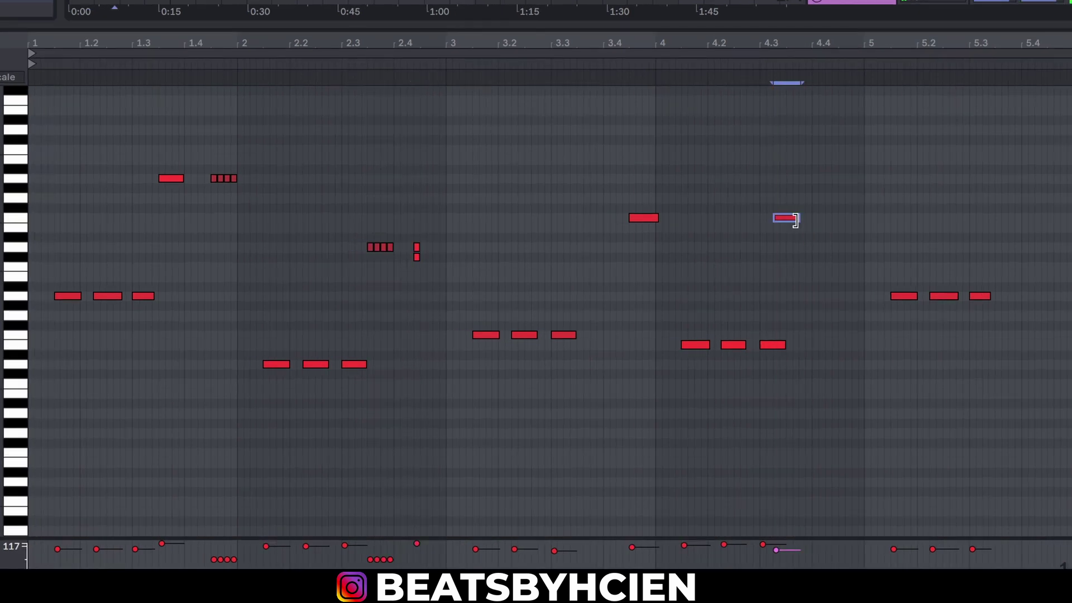
Shorten the second F3 note in bar 4 to a brief hit and duplicate it three times
{"action": "mouse_move", "coordinate": [794, 219]}
{"action": "left_mouse_down"}
{"action": "mouse_move", "coordinate": [808, 219]}
{"action": "mouse_move", "coordinate": [793, 223]}
{"action": "left_mouse_up"}
{"action": "key", "text": "ctrl+d"}
{"action": "key", "text": "ctrl+d"}
{"action": "key", "text": "ctrl+d"}
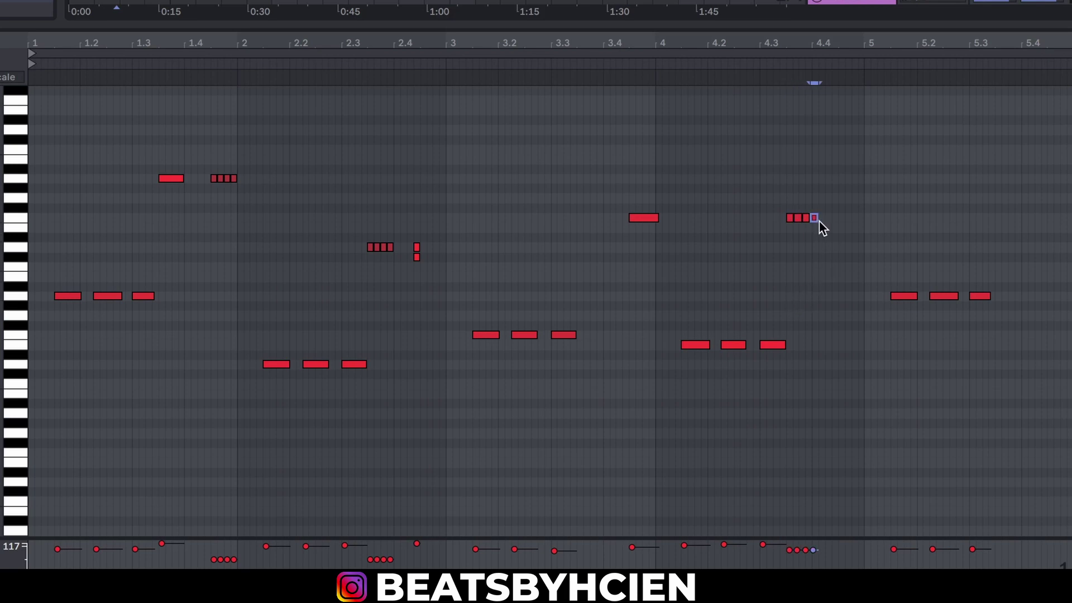
{"action": "left_click_drag", "start_coordinate": [804, 48], "coordinate": [819, 209]}
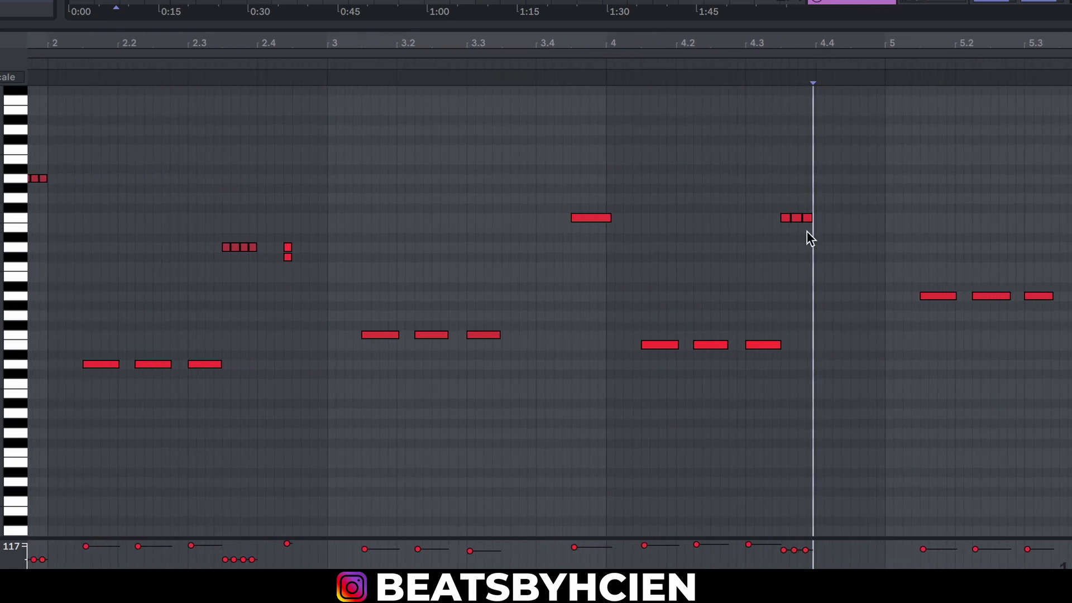
Trim the first short F3 note in bar 4 and duplicate it three times to rebuild an even four-note roll
{"action": "mouse_move", "coordinate": [786, 218]}
{"action": "left_mouse_down"}
{"action": "mouse_move", "coordinate": [797, 219]}
{"action": "mouse_move", "coordinate": [785, 218]}
{"action": "left_mouse_up"}
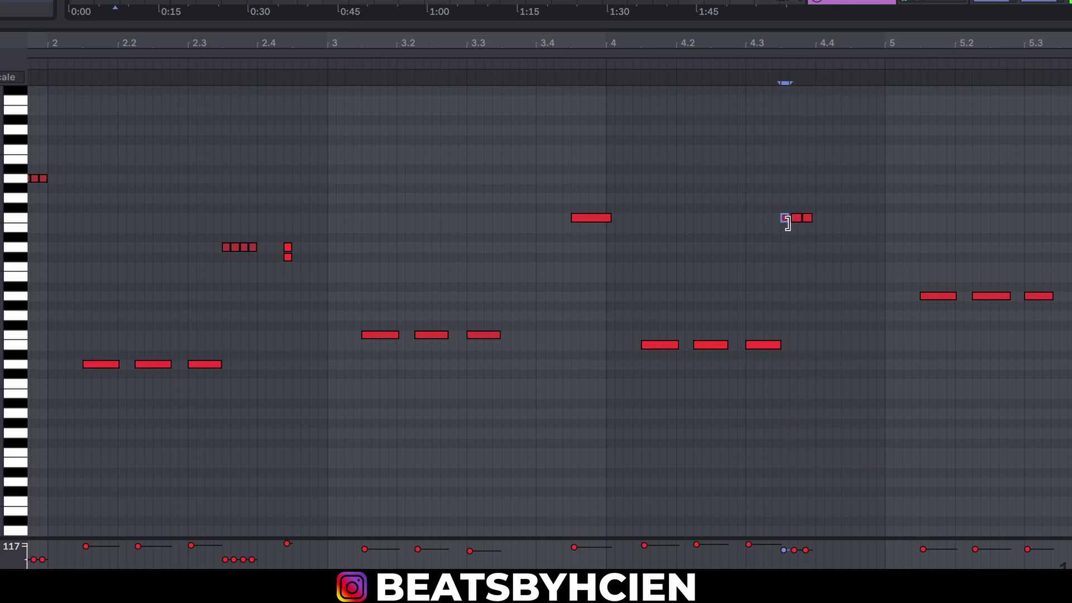
{"action": "key", "text": "ctrl+d"}
{"action": "key", "text": "ctrl+d"}
{"action": "key", "text": "ctrl+d"}
{"action": "left_click_drag", "start_coordinate": [786, 224], "coordinate": [813, 210]}
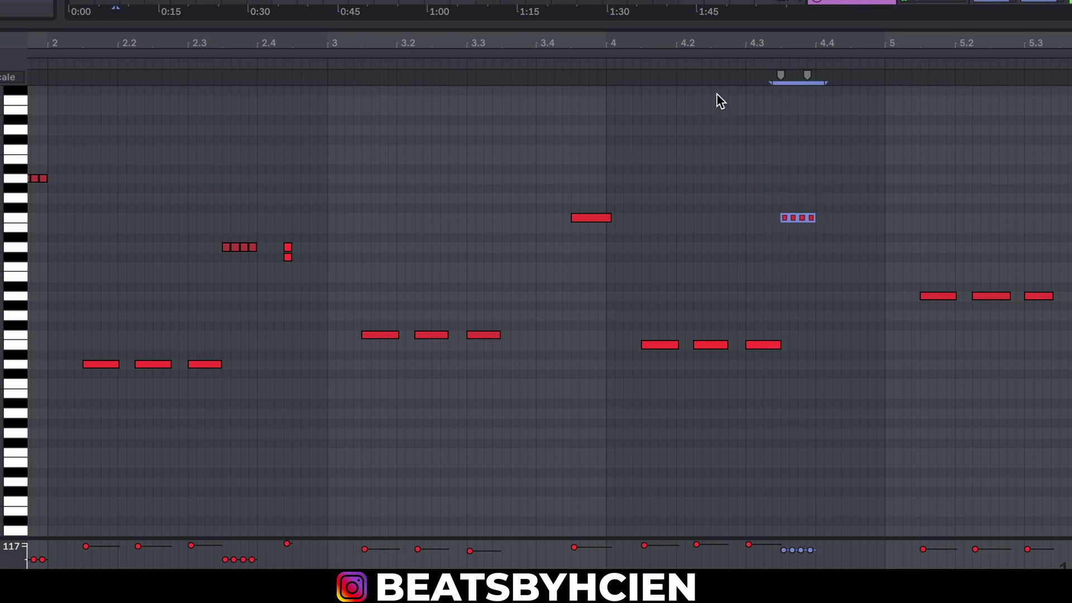
Play back the pattern and deactivate the short C#3 and D3 note pair near the end of bar 2
{"action": "left_click_drag", "start_coordinate": [725, 45], "coordinate": [488, 45]}
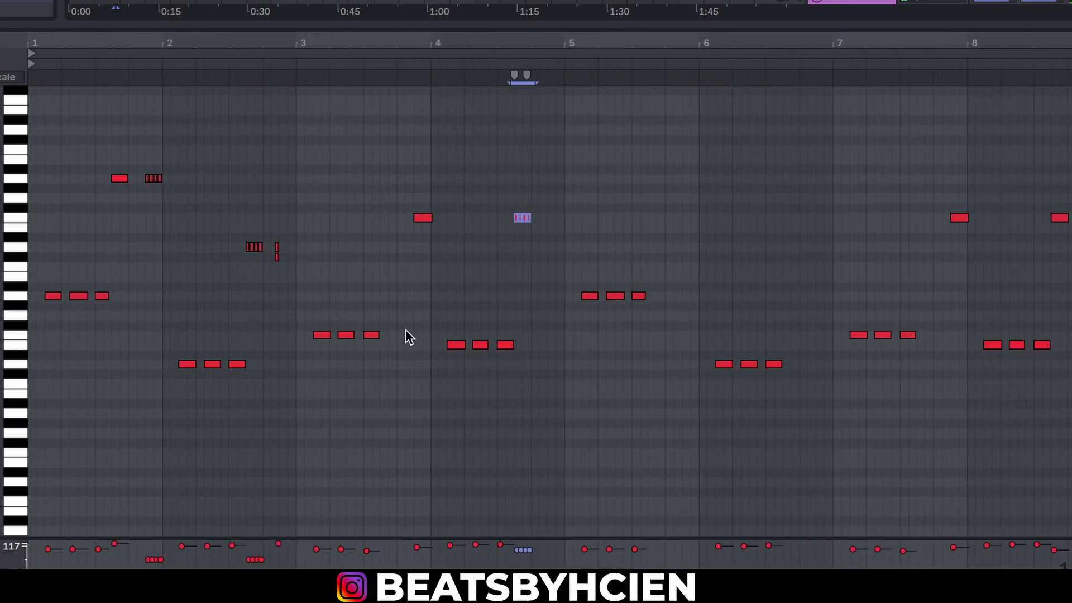
{"action": "key", "text": "space"}
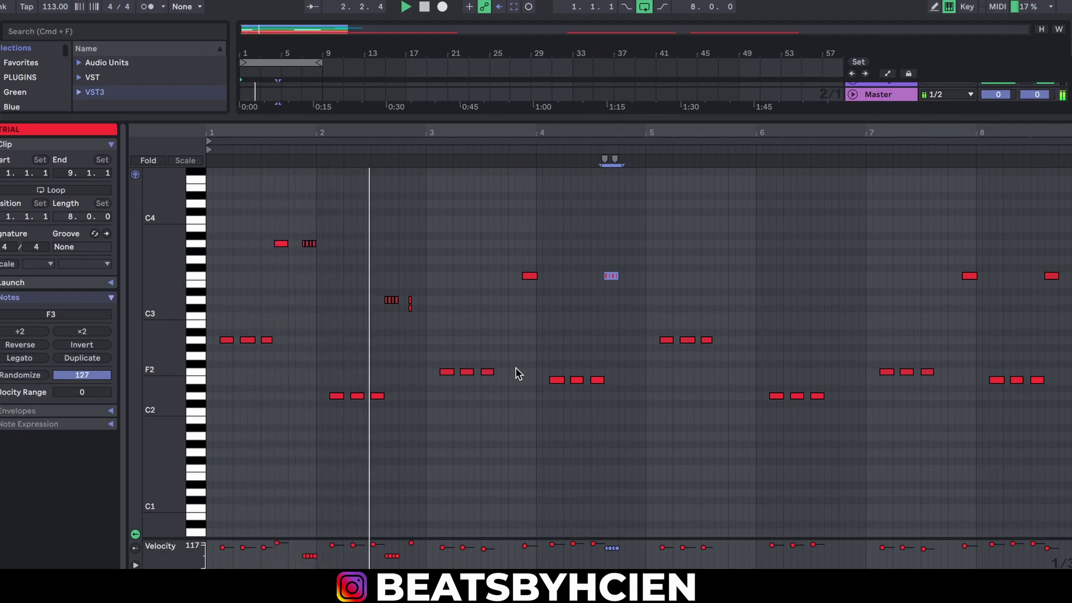
{"action": "key", "text": "space"}
{"action": "left_click_drag", "start_coordinate": [409, 334], "coordinate": [424, 281]}
{"action": "key", "text": "space"}
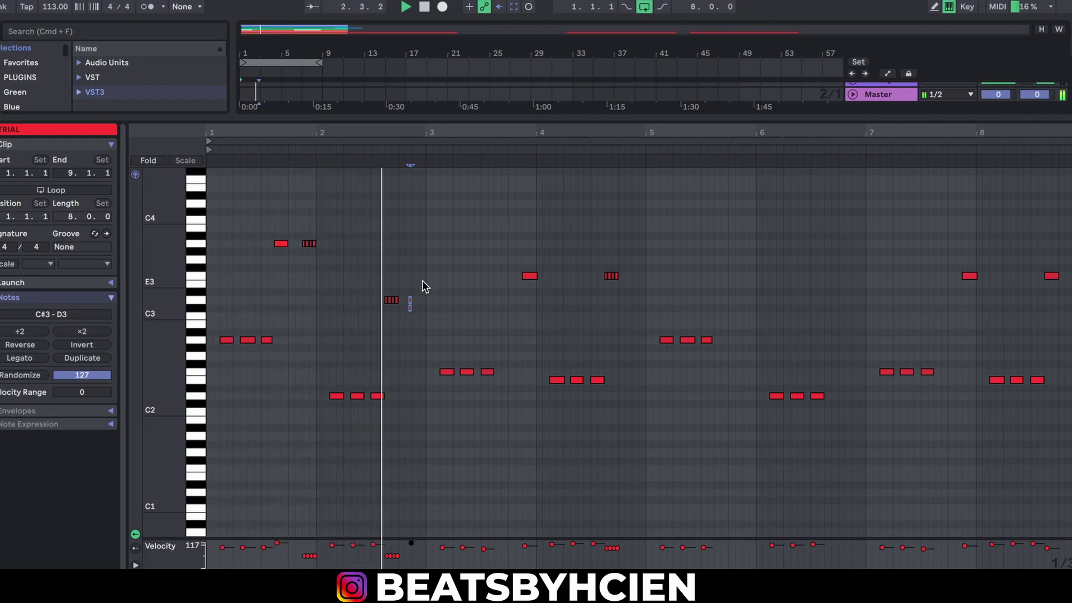
Return to the arrangement, turn off solo on the Lounge Lizard track and play the full mix
{"action": "double_click", "coordinate": [561, 116]}
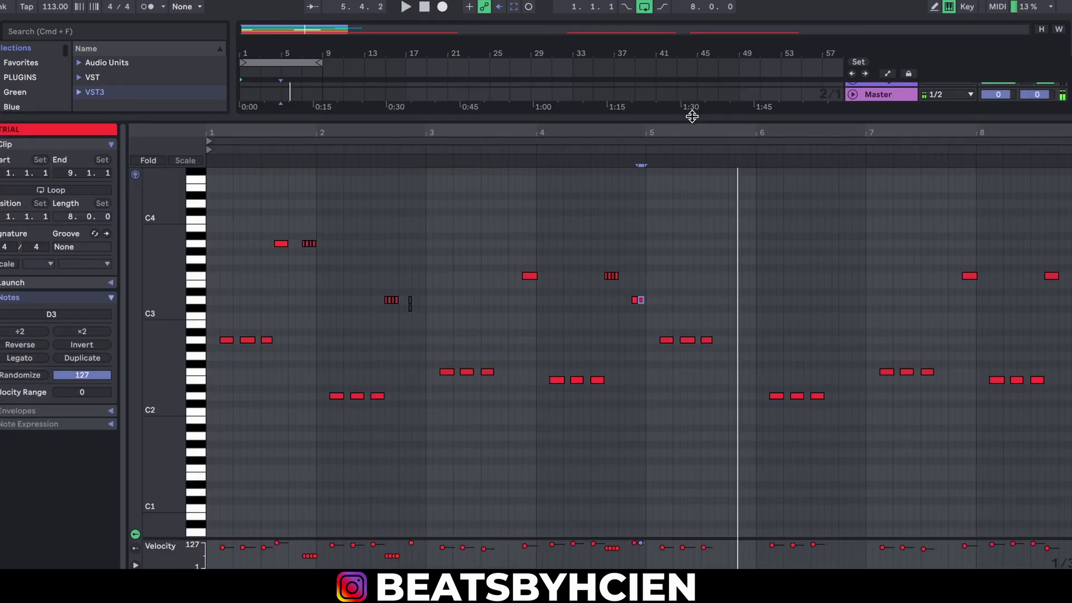
{"action": "double_click", "coordinate": [692, 116]}
{"action": "left_click", "coordinate": [1027, 201]}
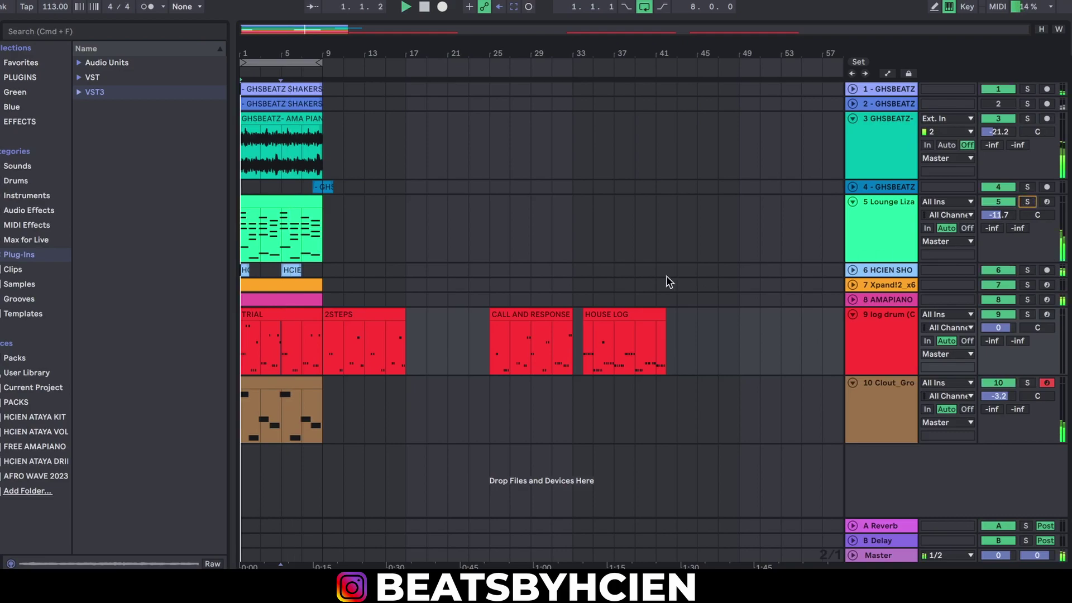
{"action": "key", "text": "space"}
Reopen the TRIAL clip, remove the two short D3 notes at the end of bar 4 and return to the arrangement
{"action": "left_click", "coordinate": [283, 312]}
{"action": "double_click", "coordinate": [284, 312]}
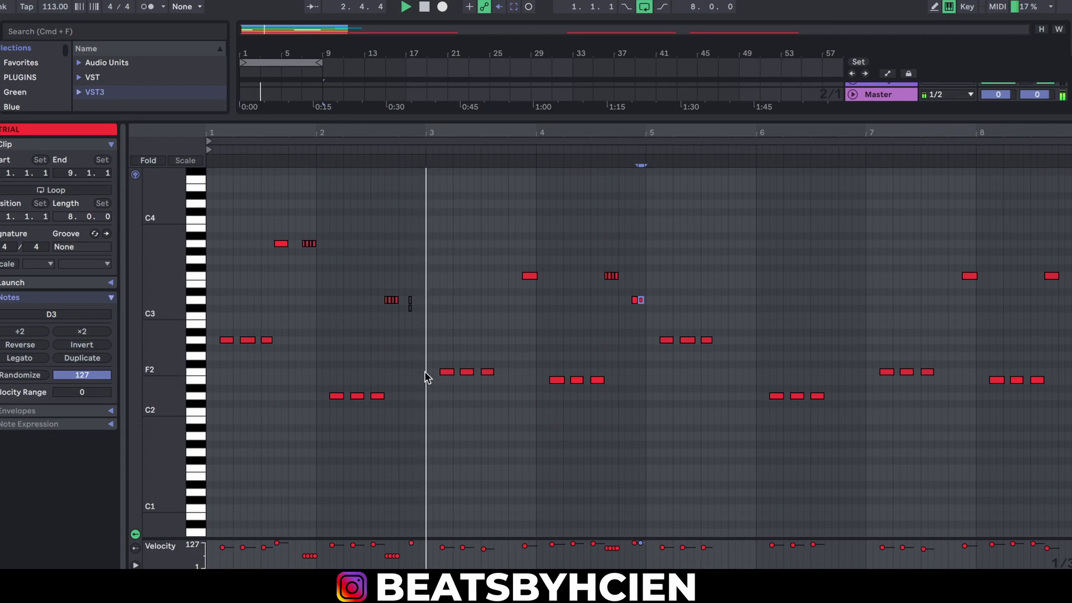
{"action": "left_click_drag", "start_coordinate": [159, 281], "coordinate": [144, 281]}
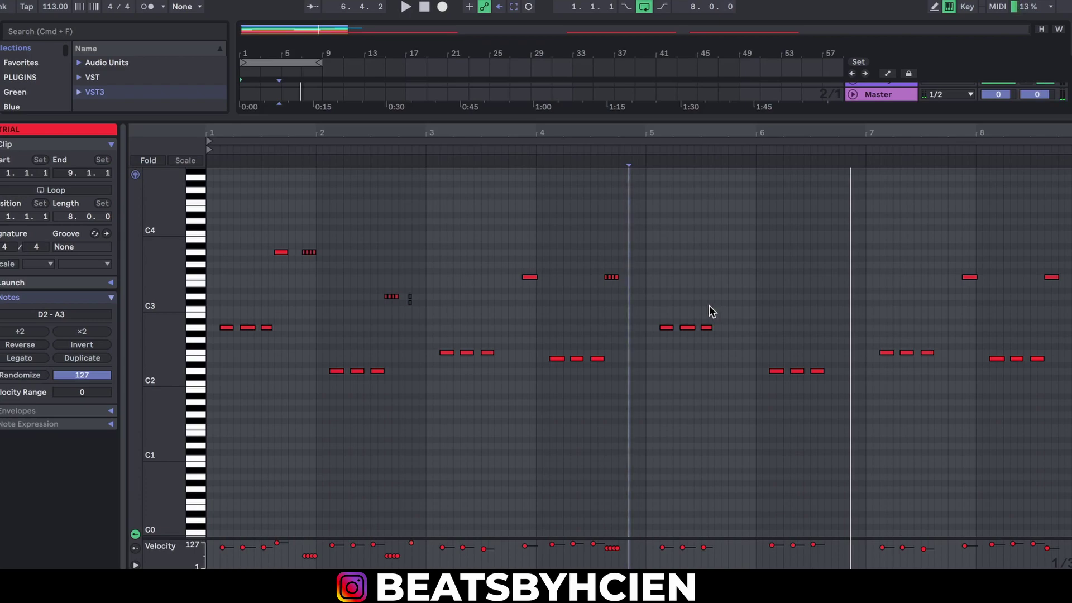
{"action": "double_click", "coordinate": [670, 114]}
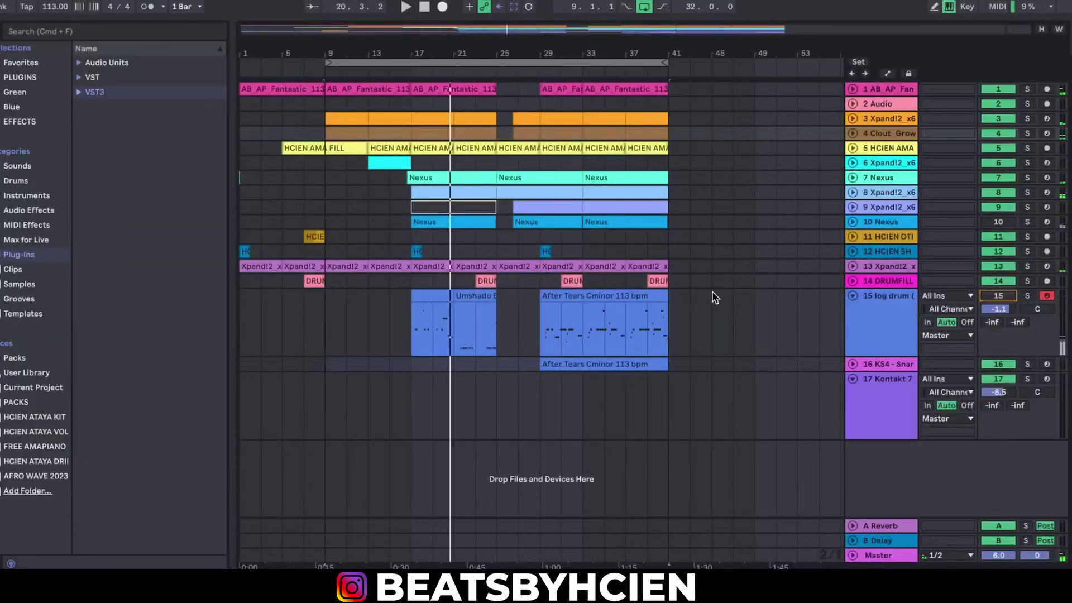
Narrow the arrangement loop to bars 17 to 25, around the first log drum clips
{"action": "left_click_drag", "start_coordinate": [328, 63], "coordinate": [404, 115]}
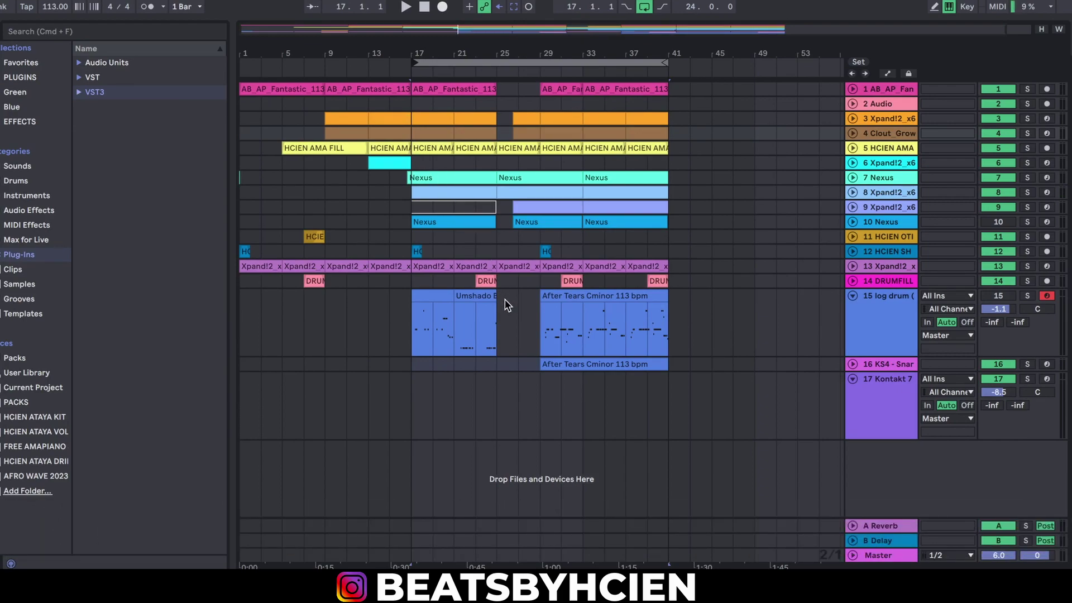
{"action": "double_click", "coordinate": [431, 301]}
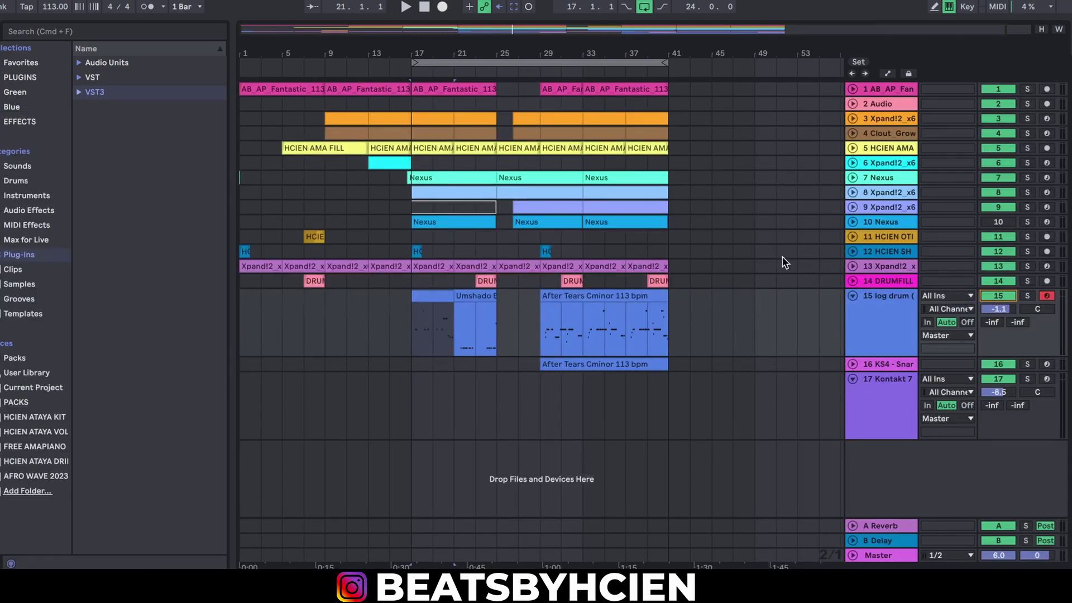
{"action": "left_click_drag", "start_coordinate": [661, 66], "coordinate": [496, 65]}
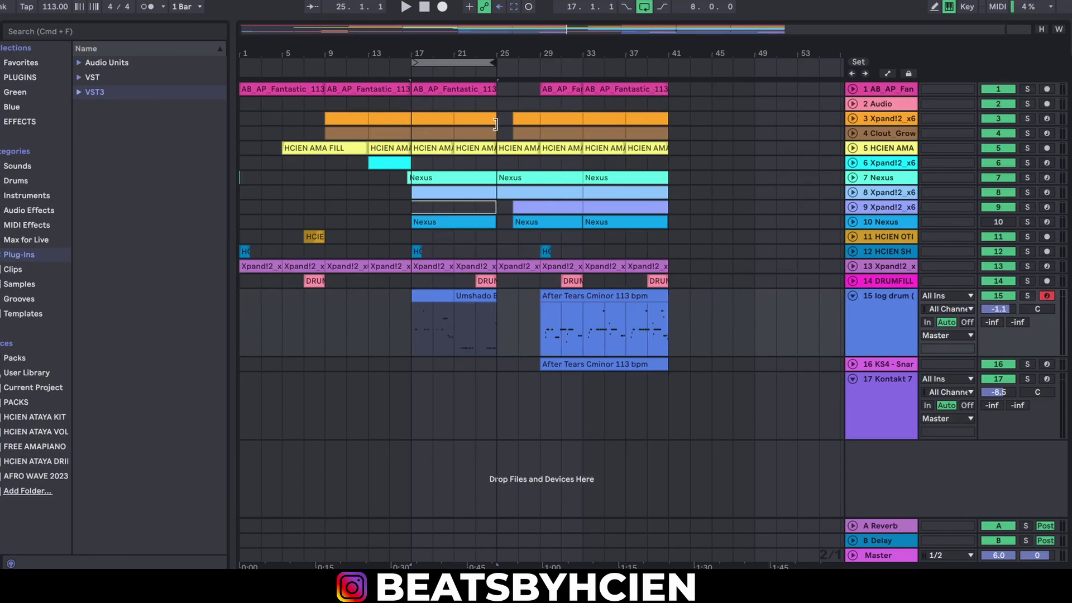
Select the two log drum clips inside the loop and set the log drum track's volume to -0.3 dB during playback
{"action": "left_click", "coordinate": [450, 295]}
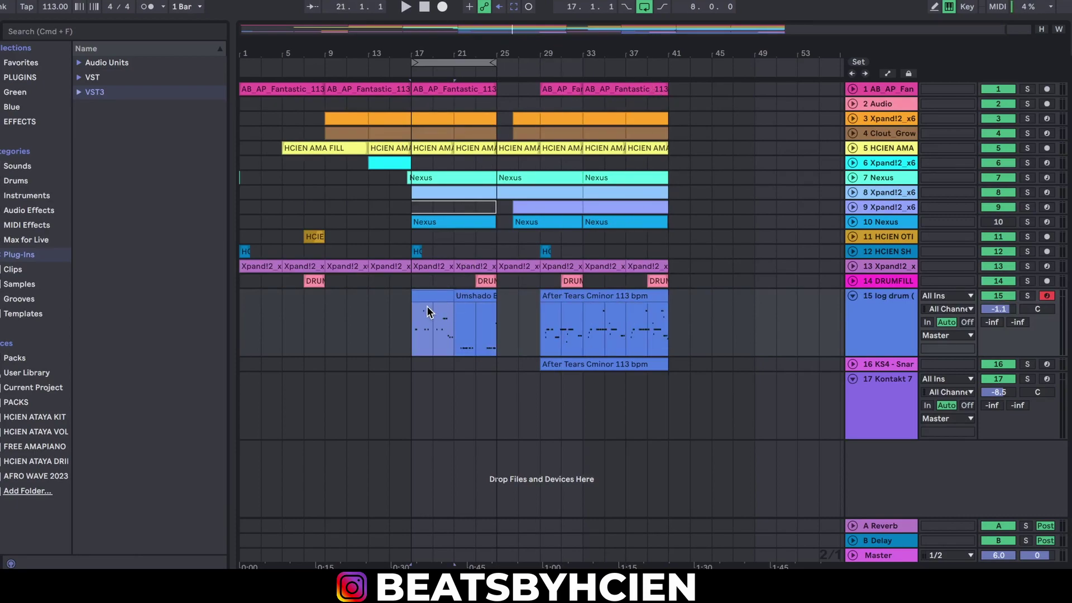
{"action": "left_click_drag", "start_coordinate": [441, 293], "coordinate": [495, 293]}
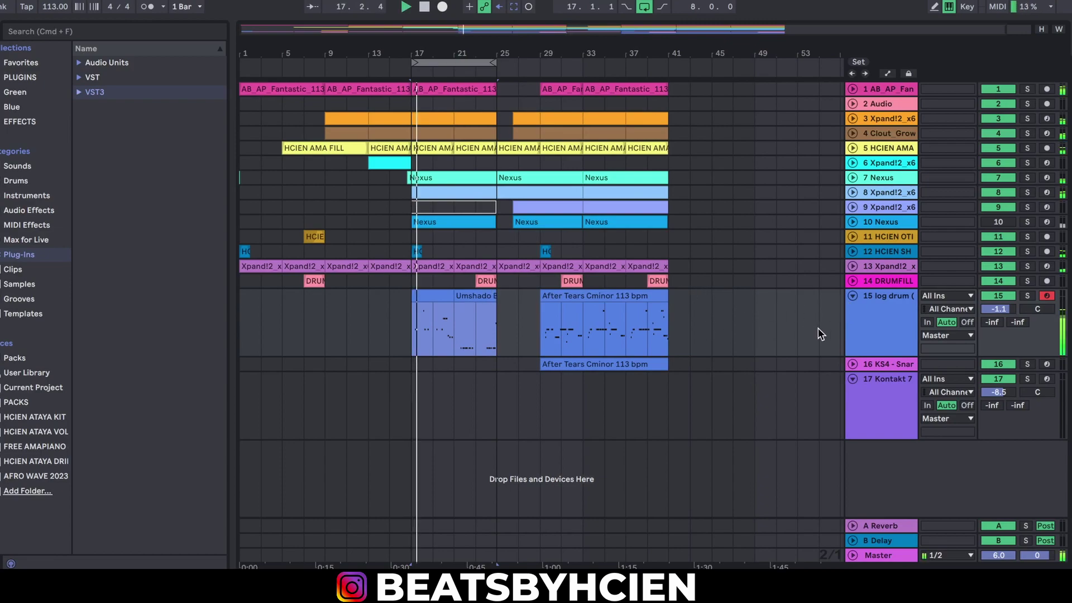
{"action": "double_click", "coordinate": [994, 309]}
{"action": "left_click_drag", "start_coordinate": [993, 309], "coordinate": [994, 309]}
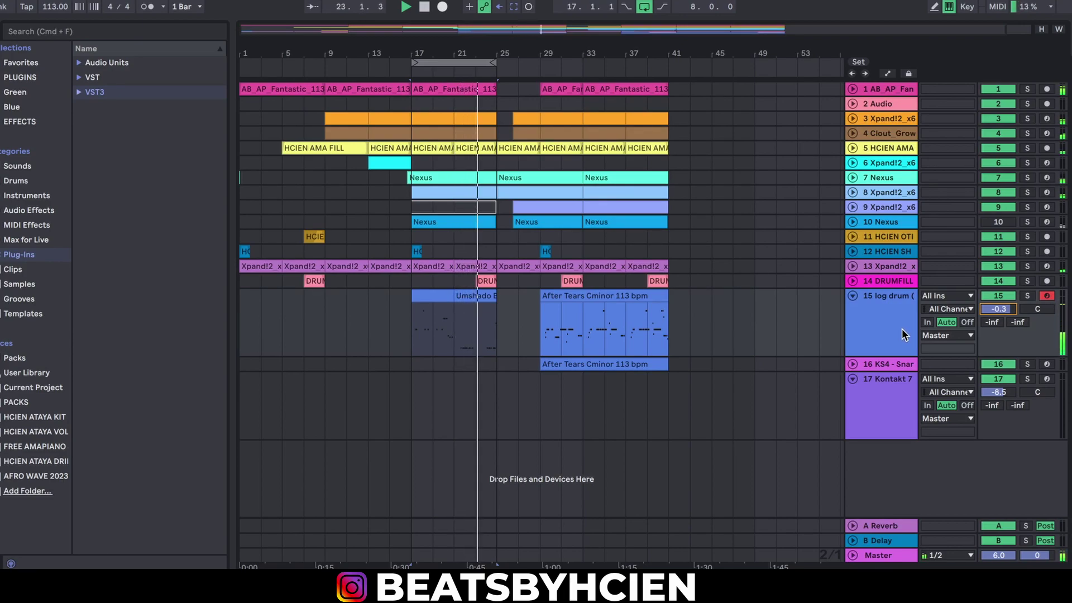
Move the arrangement loop to bars 29 to 41, covering the After Tears Cminor 113 bpm clips
{"action": "left_click_drag", "start_coordinate": [457, 62], "coordinate": [606, 99]}
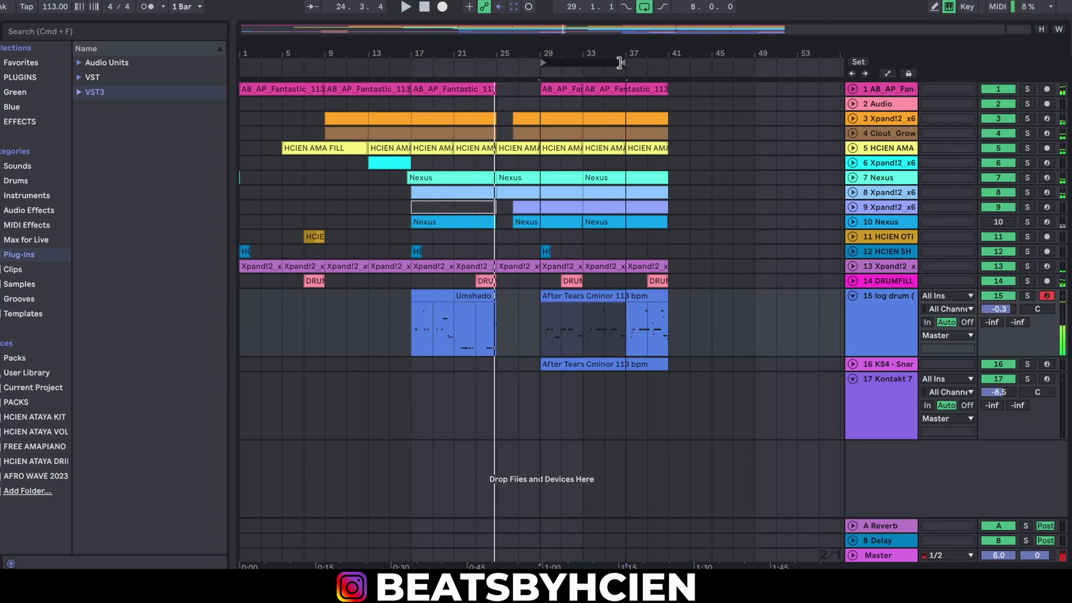
{"action": "left_click_drag", "start_coordinate": [619, 63], "coordinate": [657, 84]}
Unfold the KS4 snare track, open its After Tears Cminor 113 bpm clip and select all A2 notes
{"action": "left_click", "coordinate": [855, 364]}
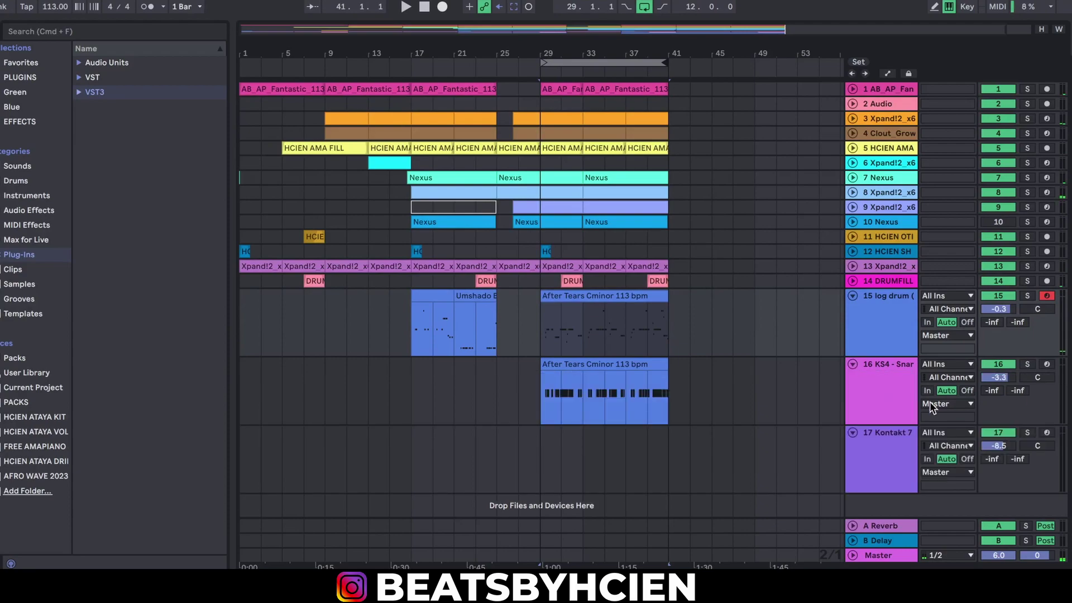
{"action": "double_click", "coordinate": [617, 362]}
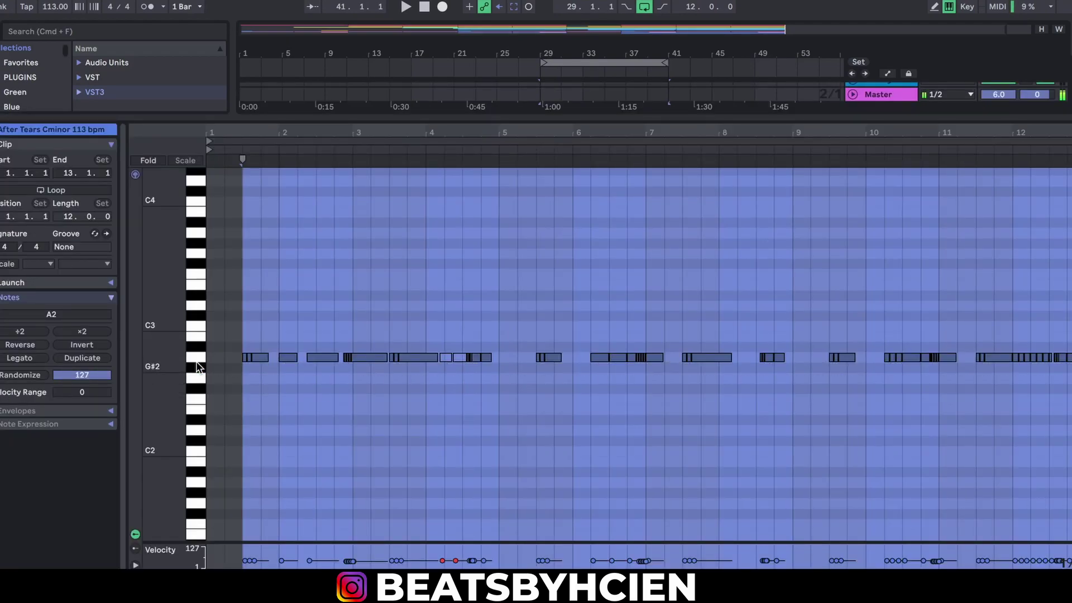
{"action": "left_click", "coordinate": [196, 359]}
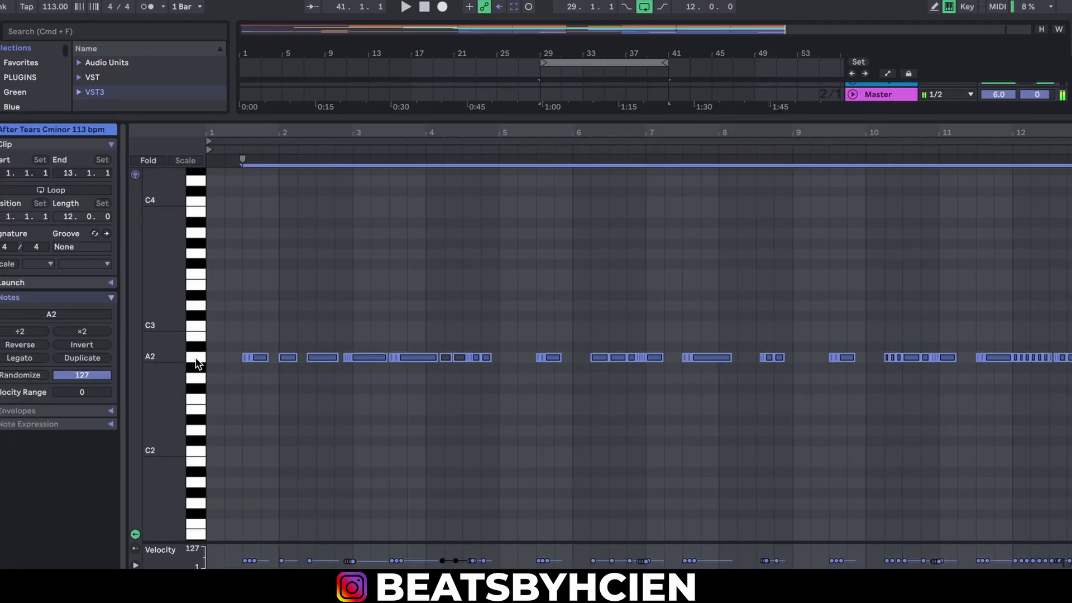
Play the arrangement from bar 29 and open the log drum track's After Tears Cminor 113 bpm clip in the note editor
{"action": "double_click", "coordinate": [468, 118]}
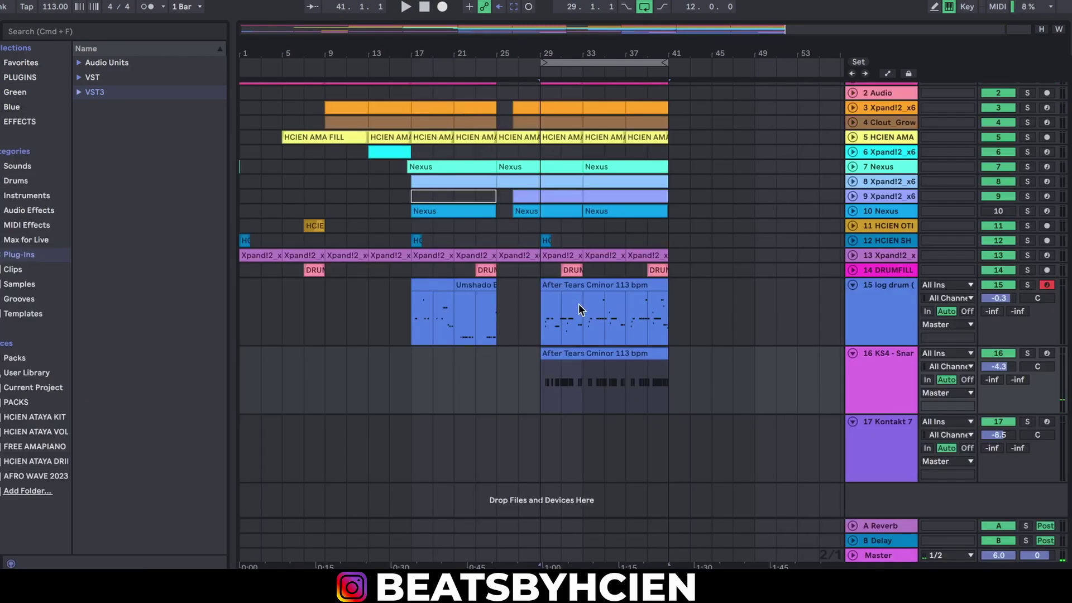
{"action": "left_click", "coordinate": [539, 334]}
{"action": "key", "text": "space"}
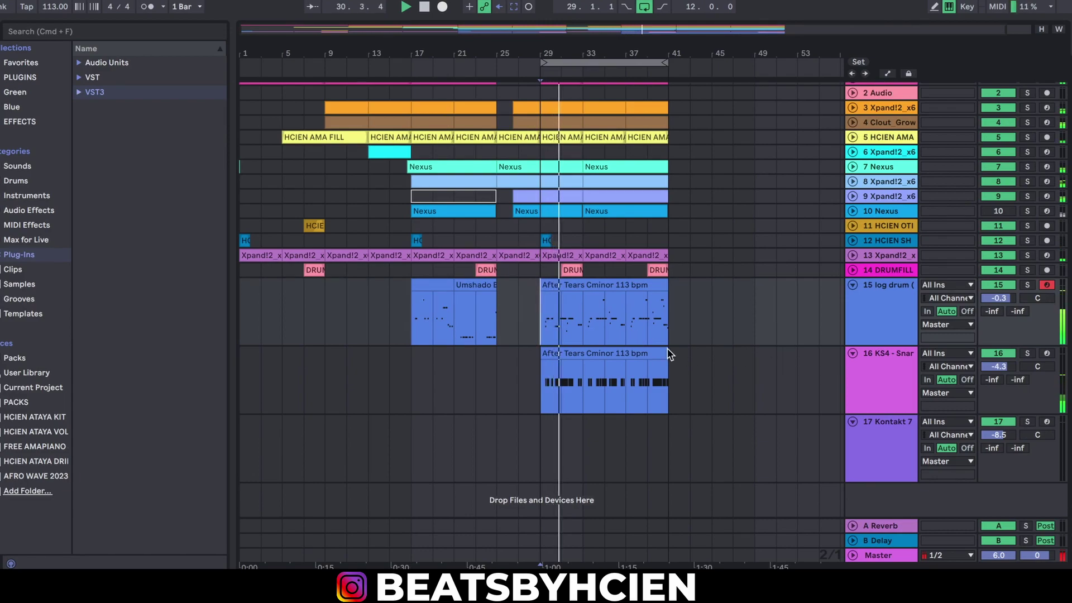
{"action": "double_click", "coordinate": [604, 289]}
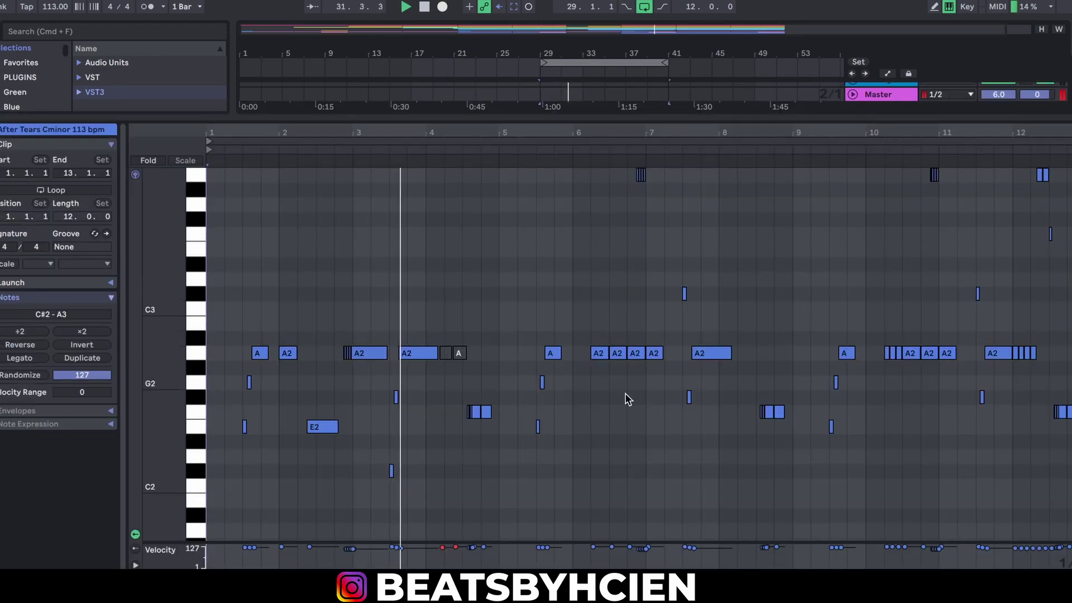
{"action": "left_click_drag", "start_coordinate": [179, 330], "coordinate": [159, 334]}
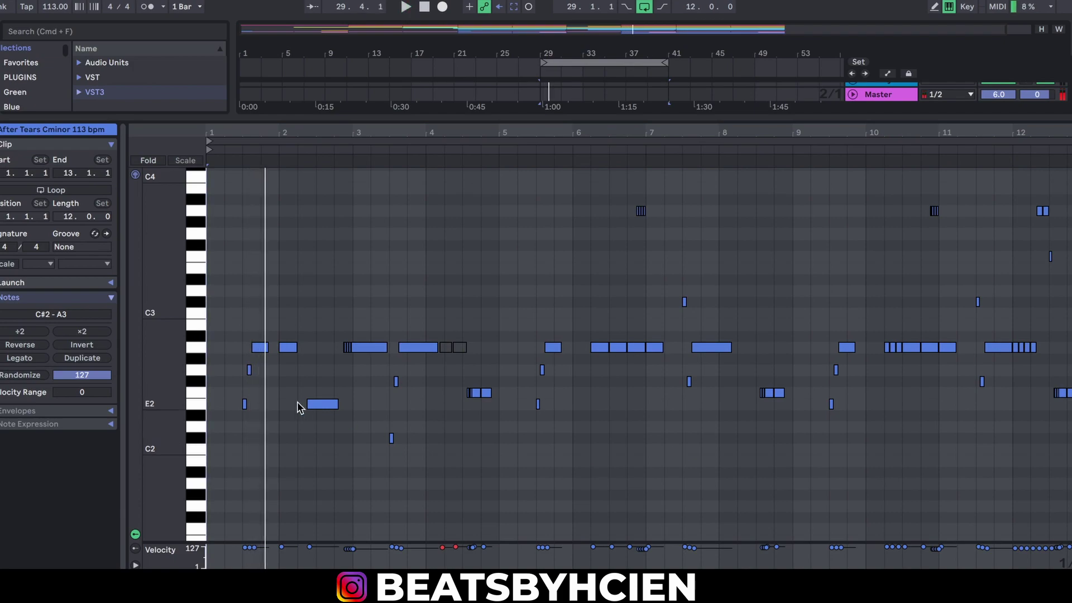
Select all G2 notes in the log drum clip, followed by the group of short opening notes in bar 1
{"action": "left_click", "coordinate": [192, 372]}
{"action": "mouse_move", "coordinate": [170, 373]}
{"action": "left_mouse_down"}
{"action": "mouse_move", "coordinate": [183, 373]}
{"action": "mouse_move", "coordinate": [169, 372]}
{"action": "left_mouse_up"}
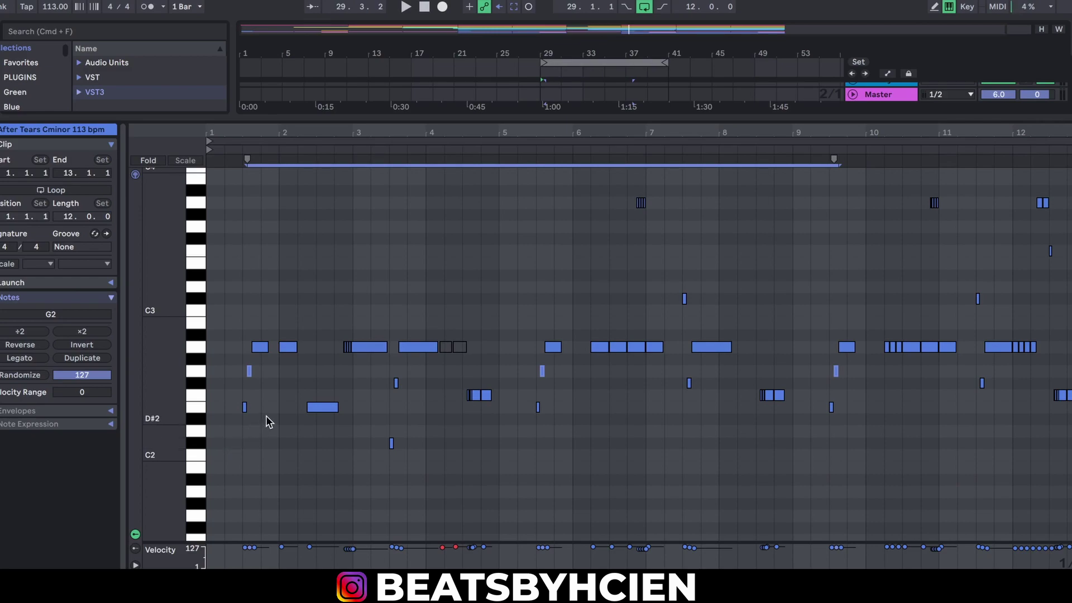
{"action": "left_click_drag", "start_coordinate": [272, 412], "coordinate": [233, 347]}
Listen to the log drum clip's opening notes from beat 29.2, followed by the phrase starting at bar 34
{"action": "left_click", "coordinate": [227, 353]}
{"action": "key", "text": "space"}
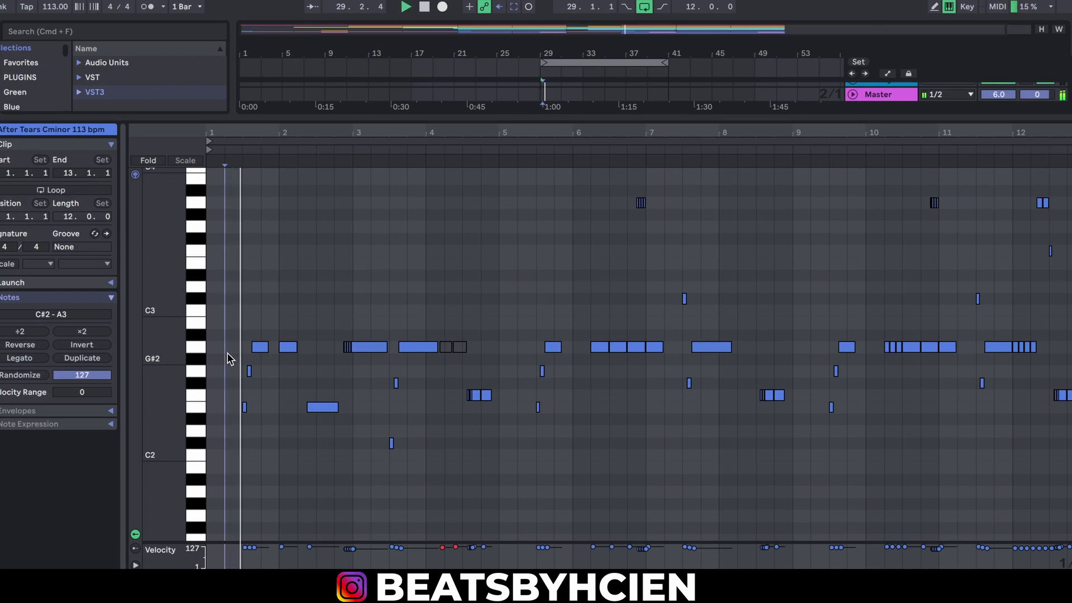
{"action": "key", "text": "space"}
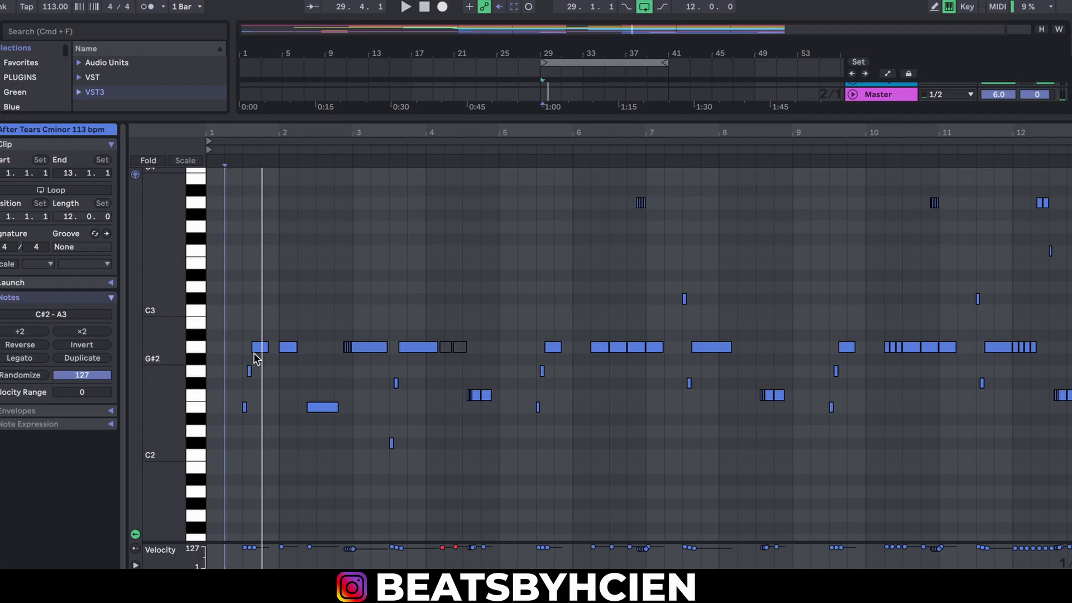
{"action": "left_click", "coordinate": [575, 430]}
{"action": "key", "text": "space"}
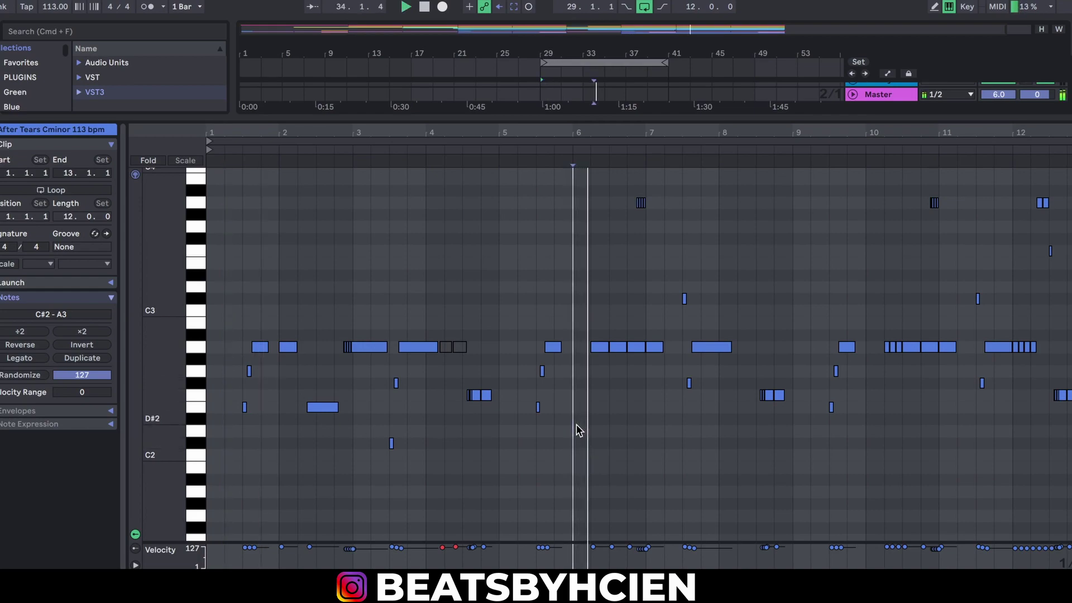
{"action": "key", "text": "space"}
Replay the log drum clip from beat 29.3, and again from bar 34 through the F2 roll
{"action": "left_click", "coordinate": [237, 379]}
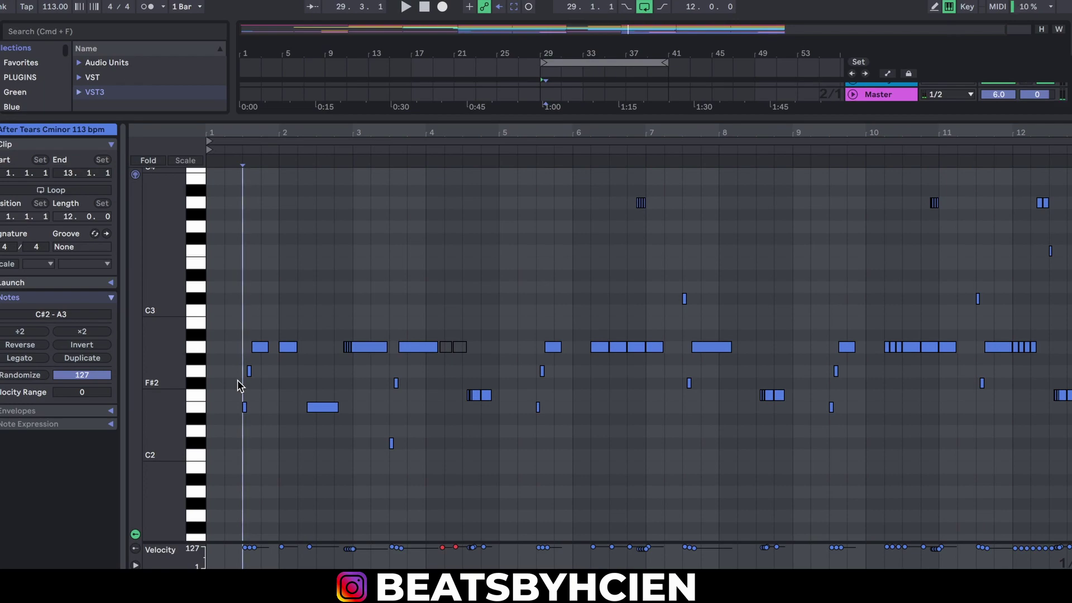
{"action": "key", "text": "space"}
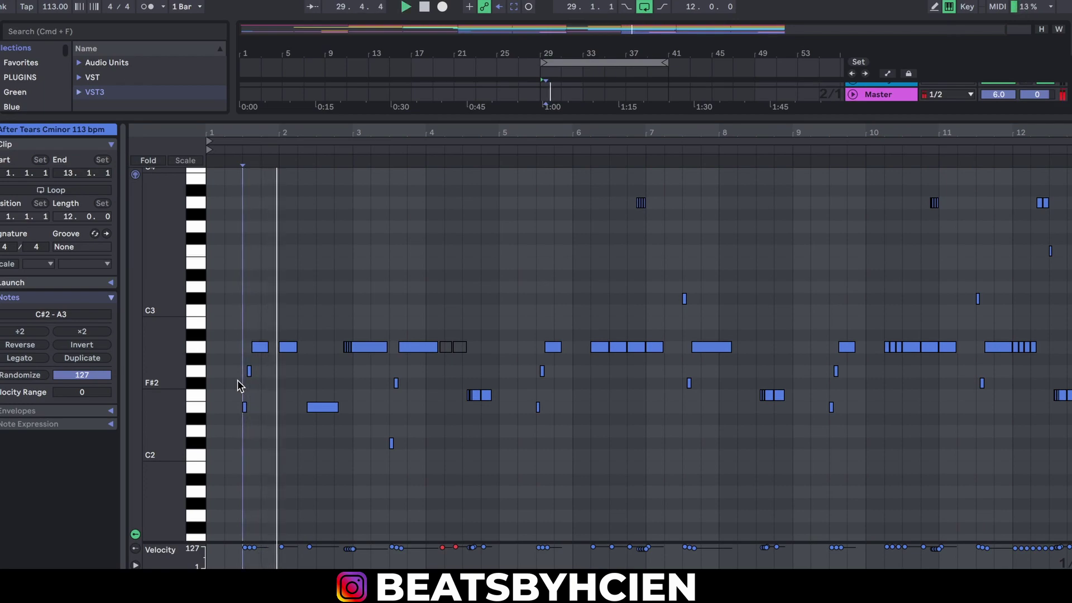
{"action": "key", "text": "space"}
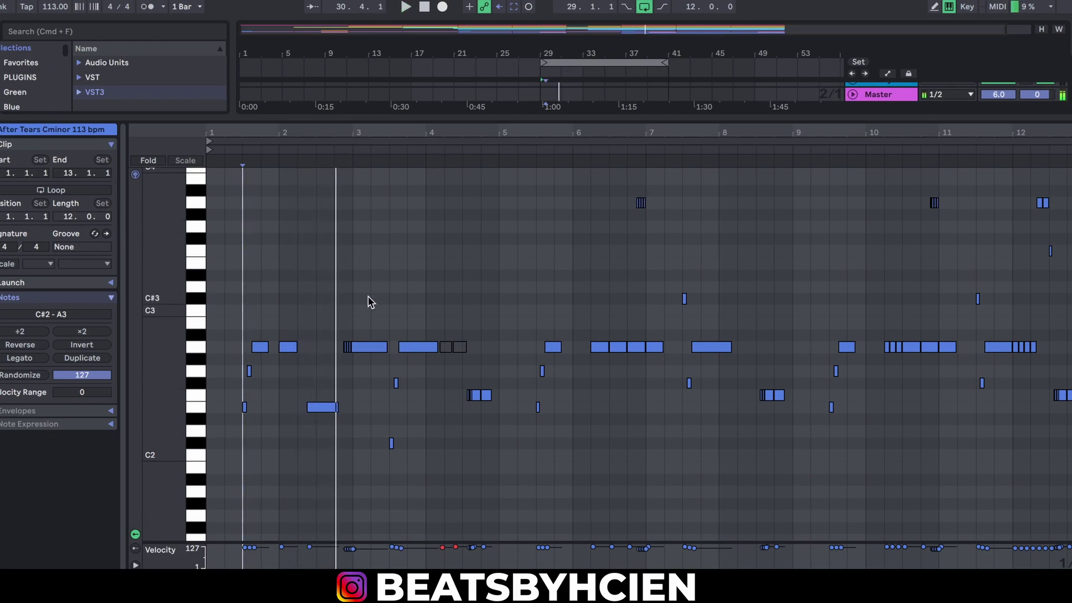
{"action": "left_click", "coordinate": [578, 338]}
{"action": "key", "text": "space"}
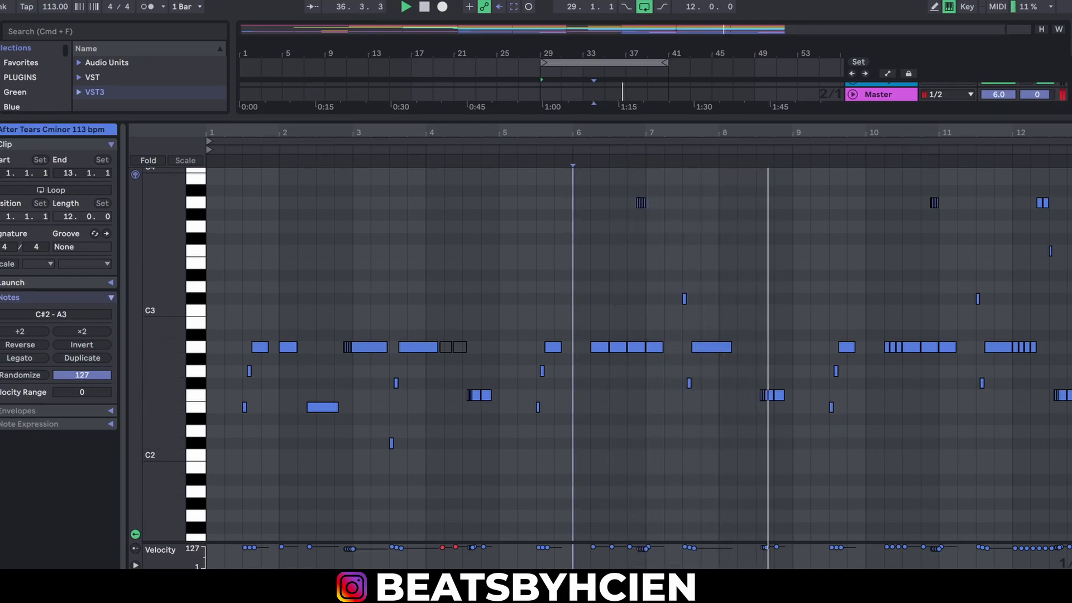
{"action": "key", "text": "space"}
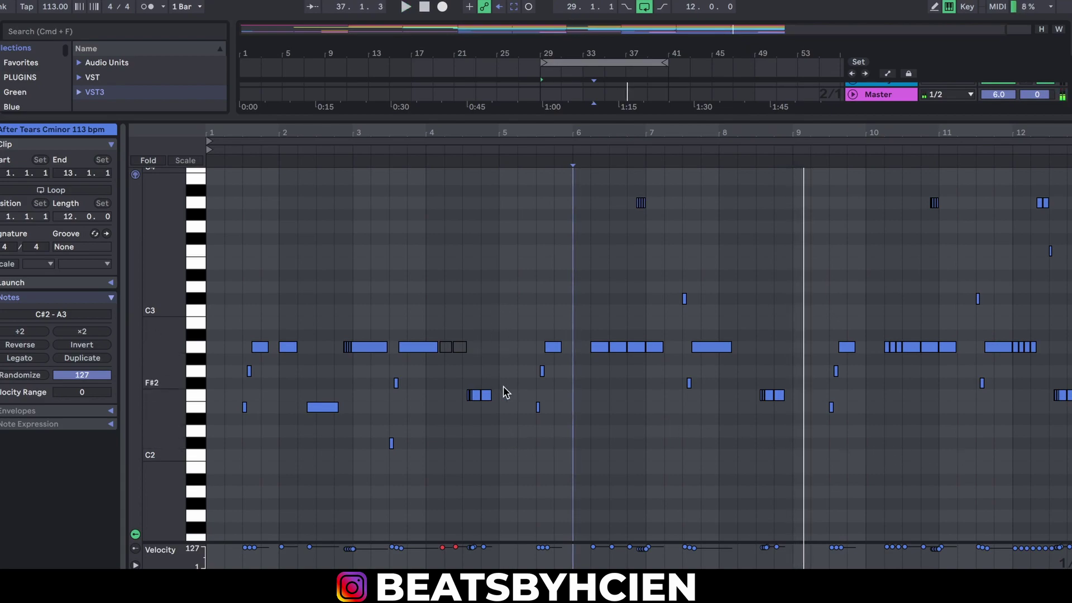
Select the log drum rolls one after another: the early A2 roll, the F2 rolls, the A3 roll and the closing bar 12 notes
{"action": "left_click", "coordinate": [337, 354]}
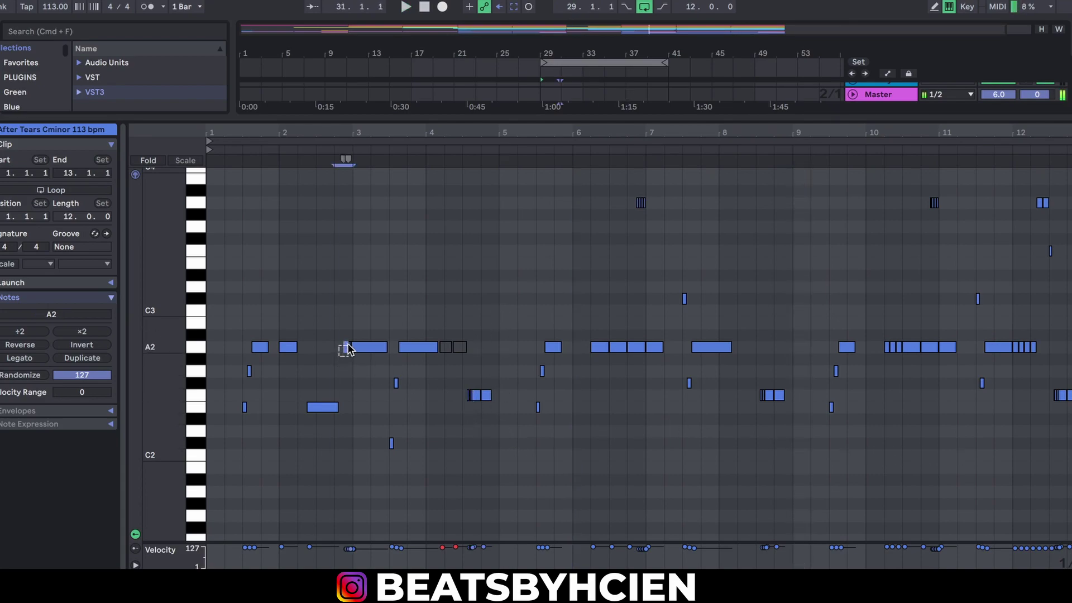
{"action": "left_click", "coordinate": [473, 397]}
{"action": "left_click_drag", "start_coordinate": [472, 398], "coordinate": [469, 396]}
{"action": "left_click", "coordinate": [762, 395]}
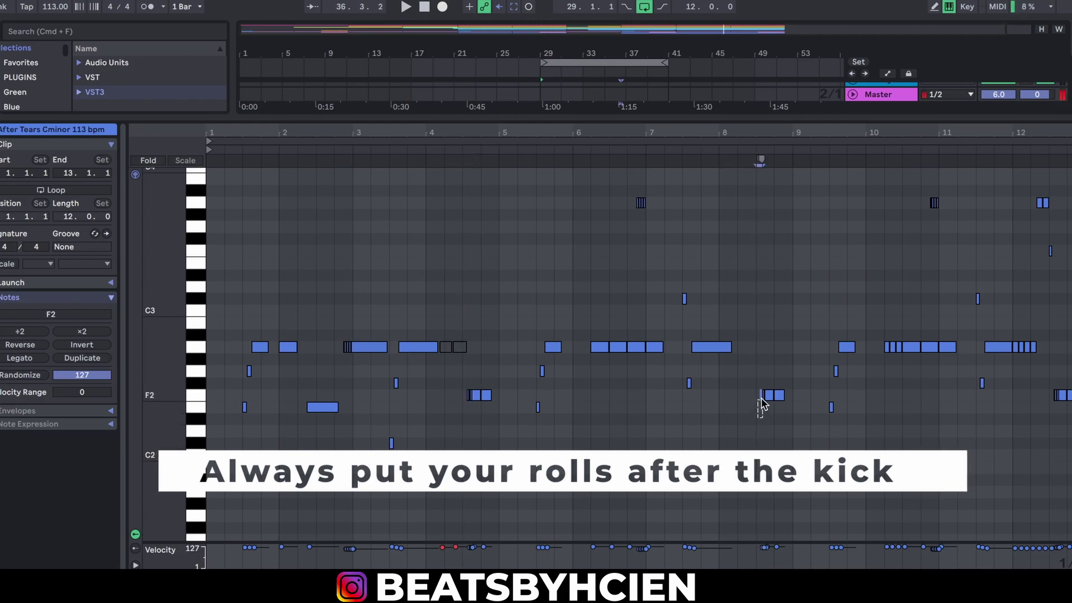
{"action": "left_click_drag", "start_coordinate": [927, 215], "coordinate": [943, 192]}
{"action": "left_click_drag", "start_coordinate": [1022, 234], "coordinate": [1054, 191]}
{"action": "left_click_drag", "start_coordinate": [1021, 377], "coordinate": [1044, 313]}
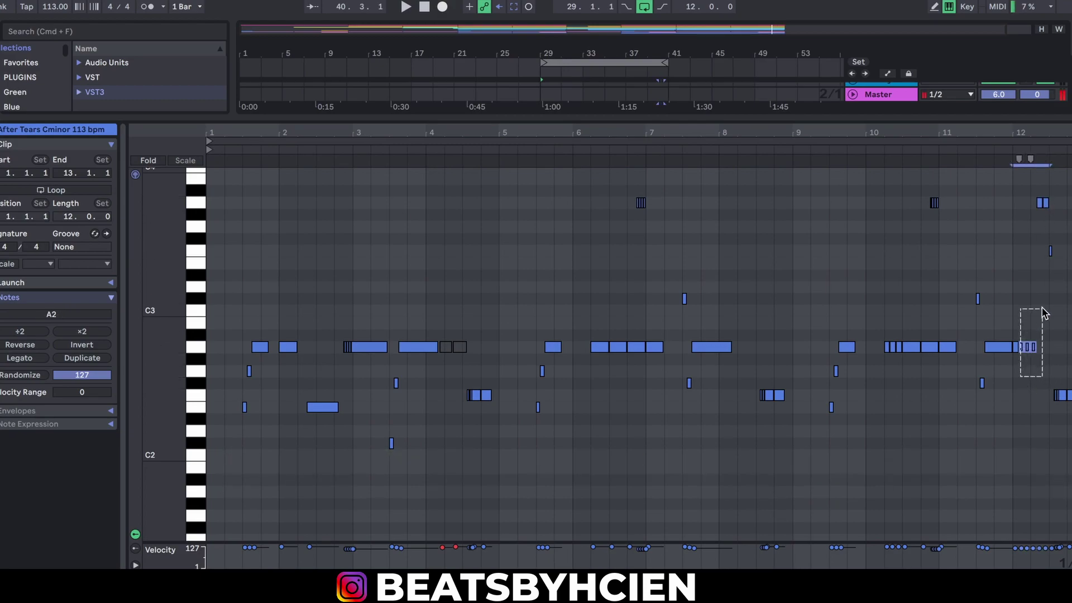
{"action": "left_click_drag", "start_coordinate": [1043, 411], "coordinate": [1053, 401]}
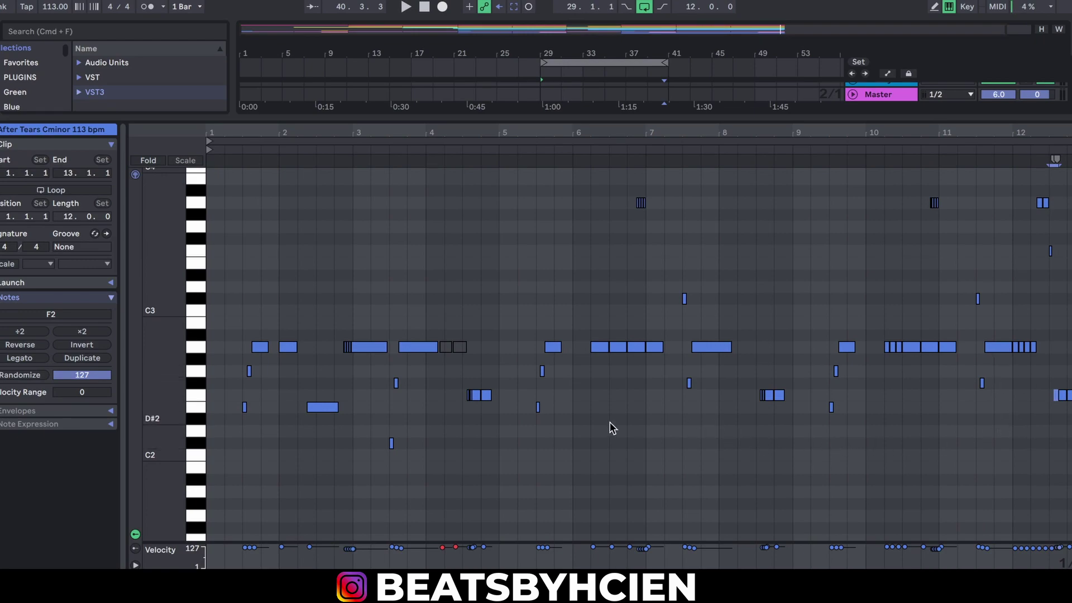
Select the A3 roll at the end of bar 6 in the log drum clip and clear the selection
{"action": "left_click_drag", "start_coordinate": [156, 350], "coordinate": [155, 344]}
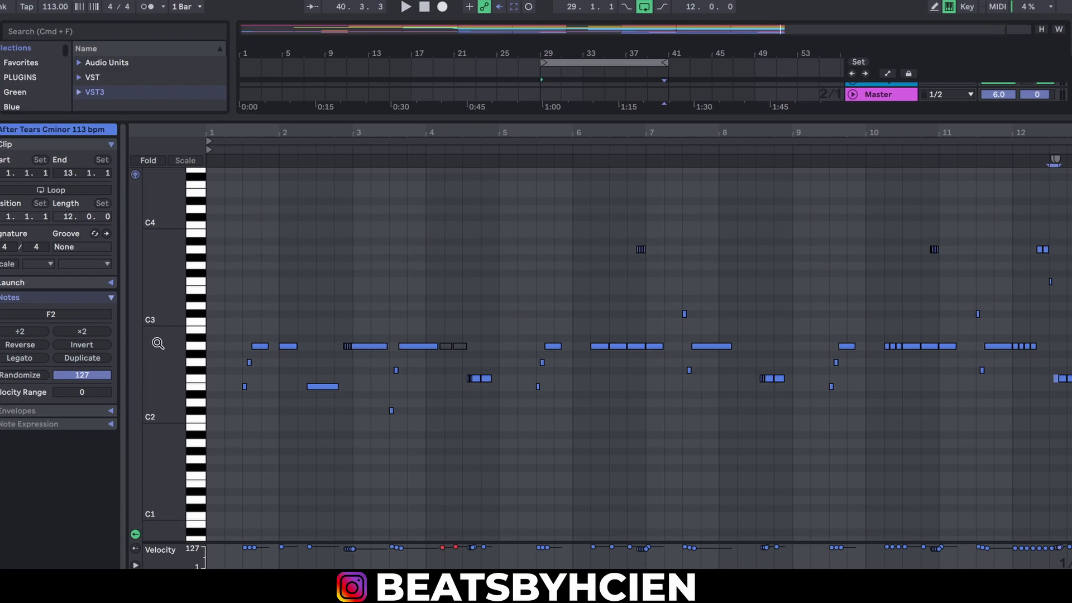
{"action": "left_click_drag", "start_coordinate": [158, 343], "coordinate": [149, 344]}
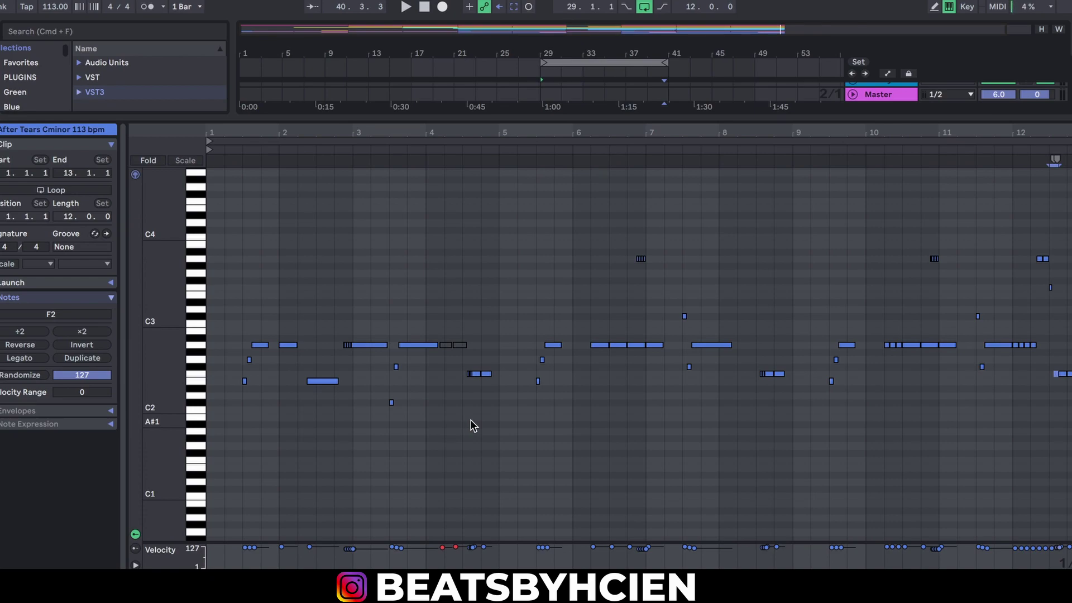
{"action": "left_click_drag", "start_coordinate": [633, 277], "coordinate": [652, 239]}
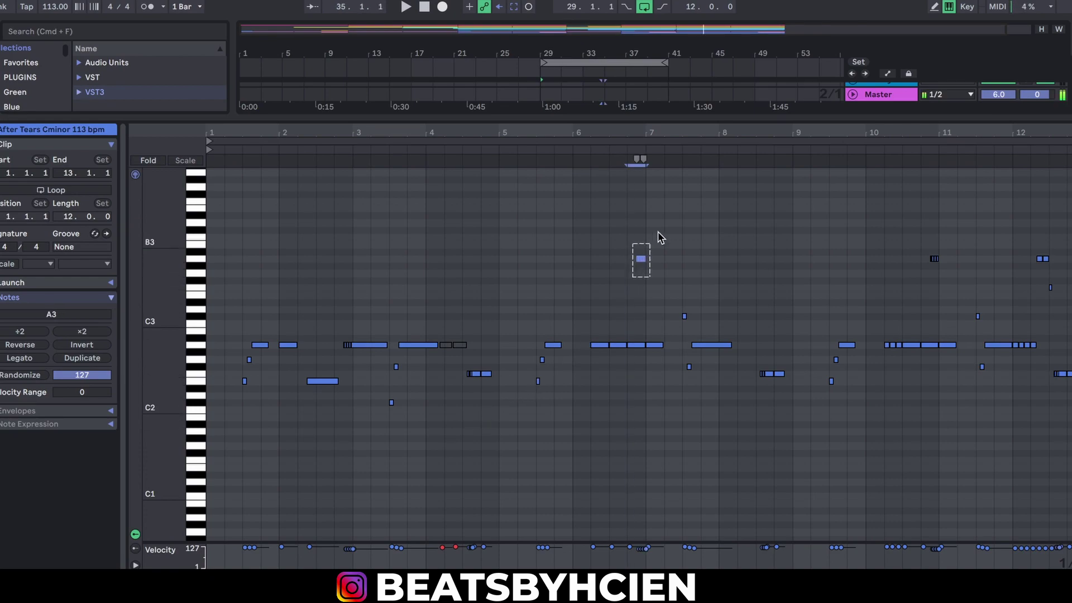
{"action": "left_click", "coordinate": [609, 253]}
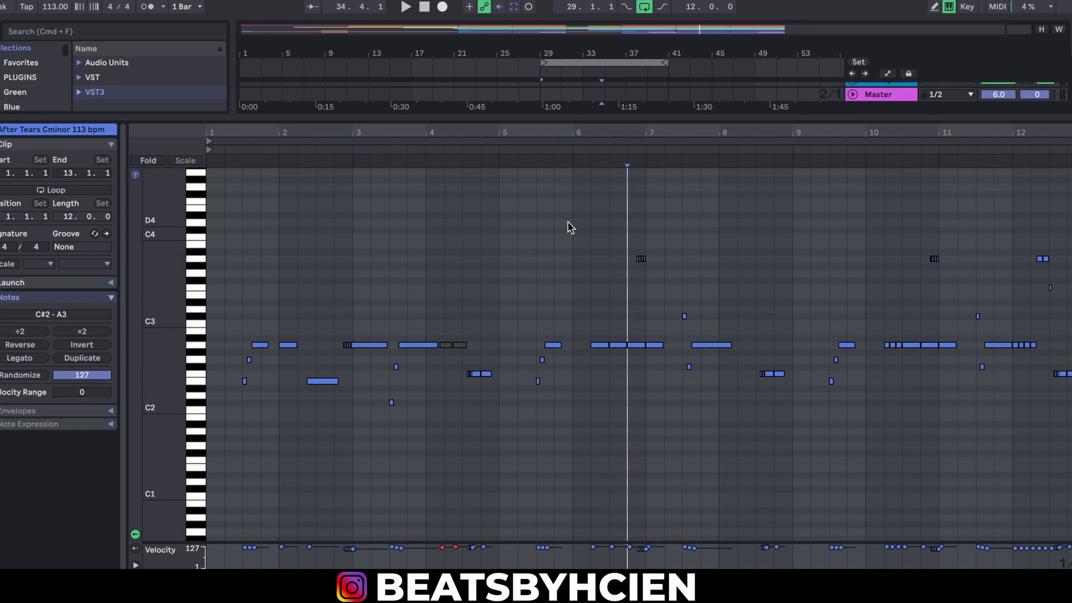
Return to the arrangement and select the KS4 snare track's After Tears Cminor 113 bpm clip
{"action": "double_click", "coordinate": [611, 117]}
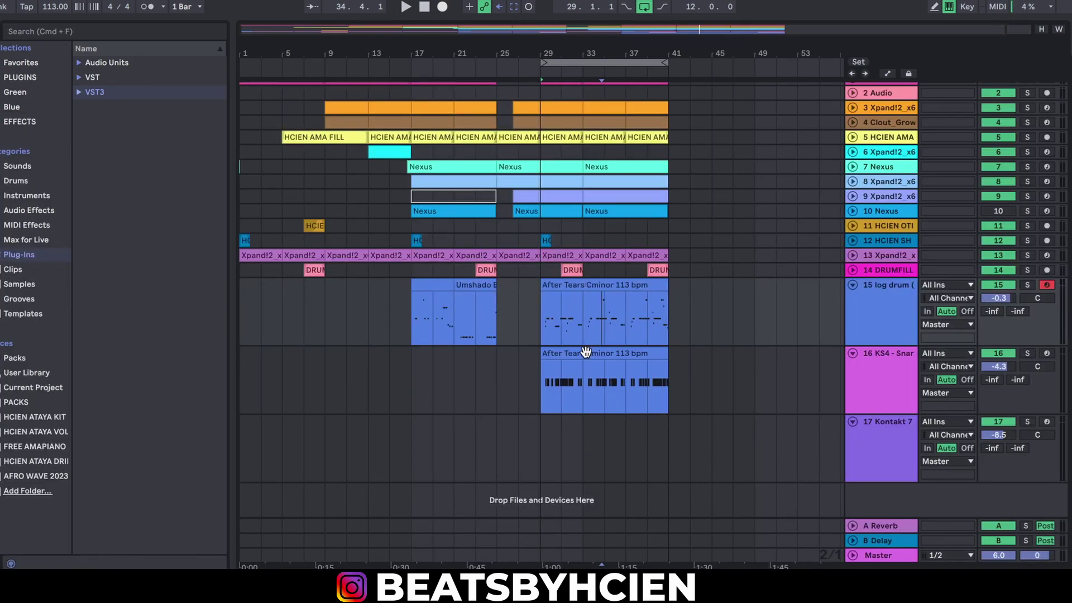
{"action": "left_click_drag", "start_coordinate": [613, 39], "coordinate": [476, 340]}
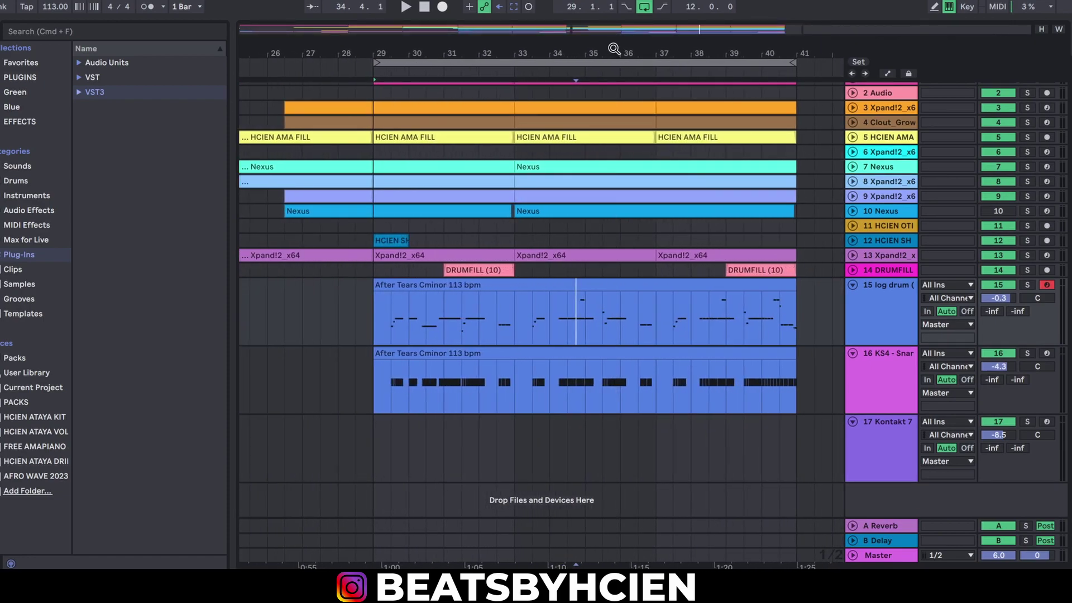
{"action": "left_click", "coordinate": [472, 351]}
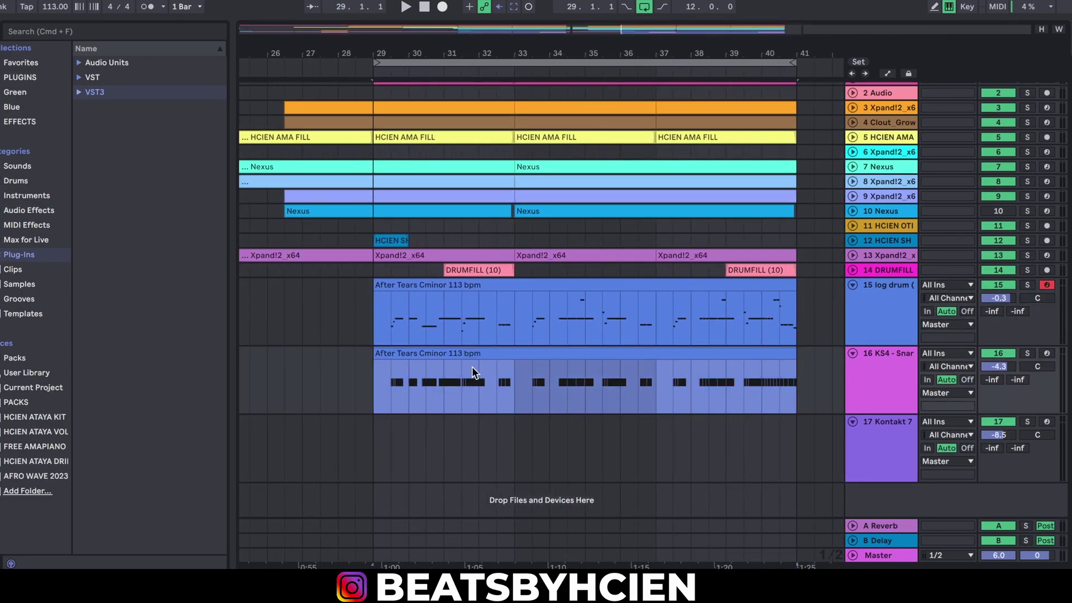
Solo the log drum and KS4 snare with the perc loop, Clout_Grow and track 13 Xpand!2, and listen from bar 29
{"action": "left_click", "coordinate": [1027, 286]}
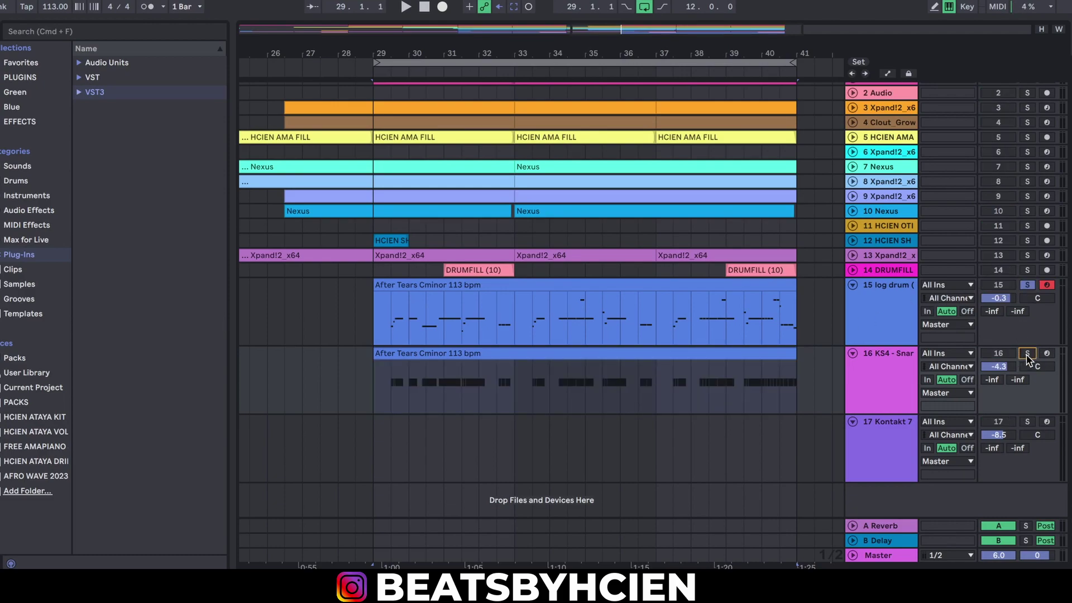
{"action": "scroll", "coordinate": [1019, 138], "scroll_direction": "up", "scroll_amount": 1}
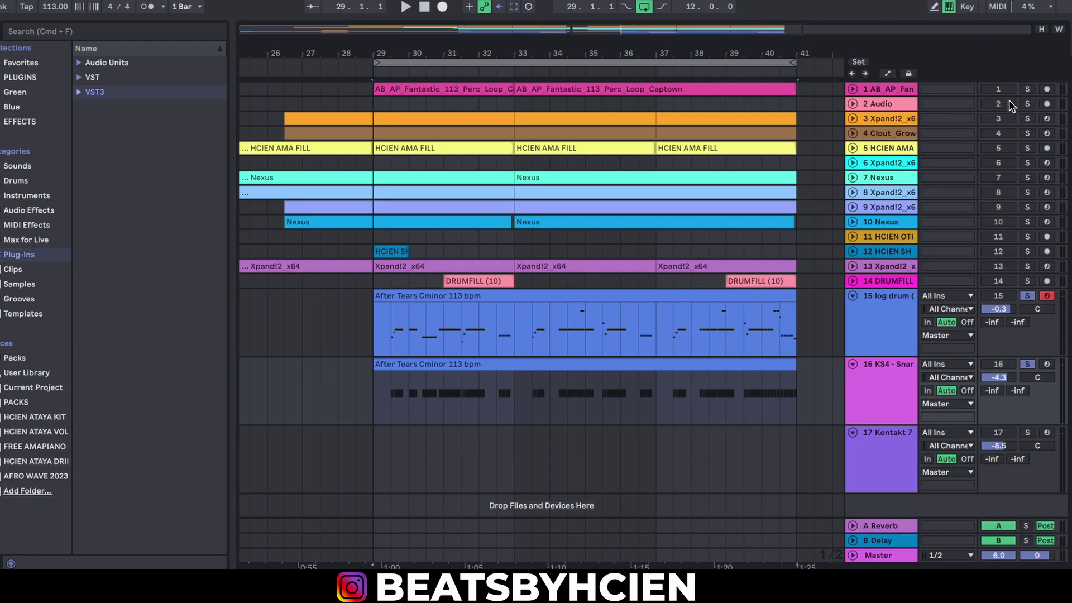
{"action": "key", "text": "space"}
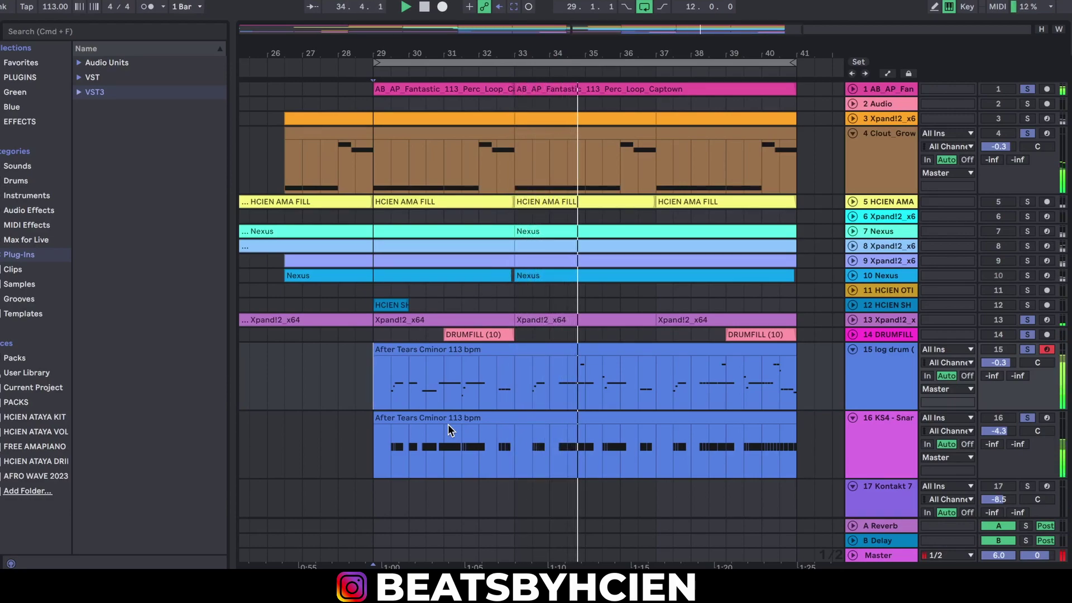
{"action": "key", "text": "space"}
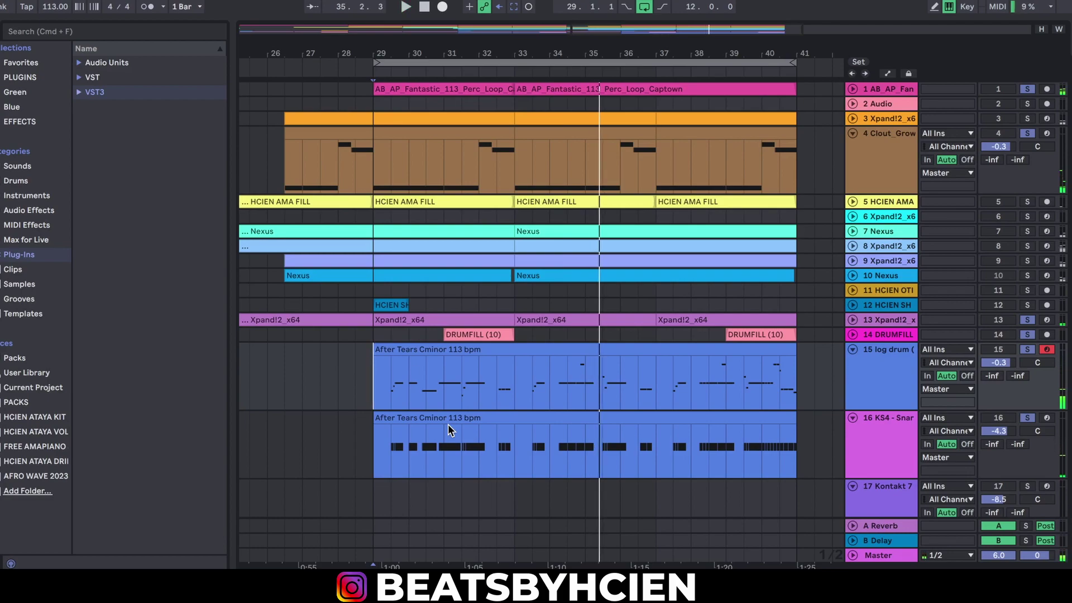
Select the KS4 snare clip in the arrangement and fold the KS4 snare track
{"action": "left_click", "coordinate": [485, 419]}
{"action": "left_click_drag", "start_coordinate": [600, 54], "coordinate": [599, 25]}
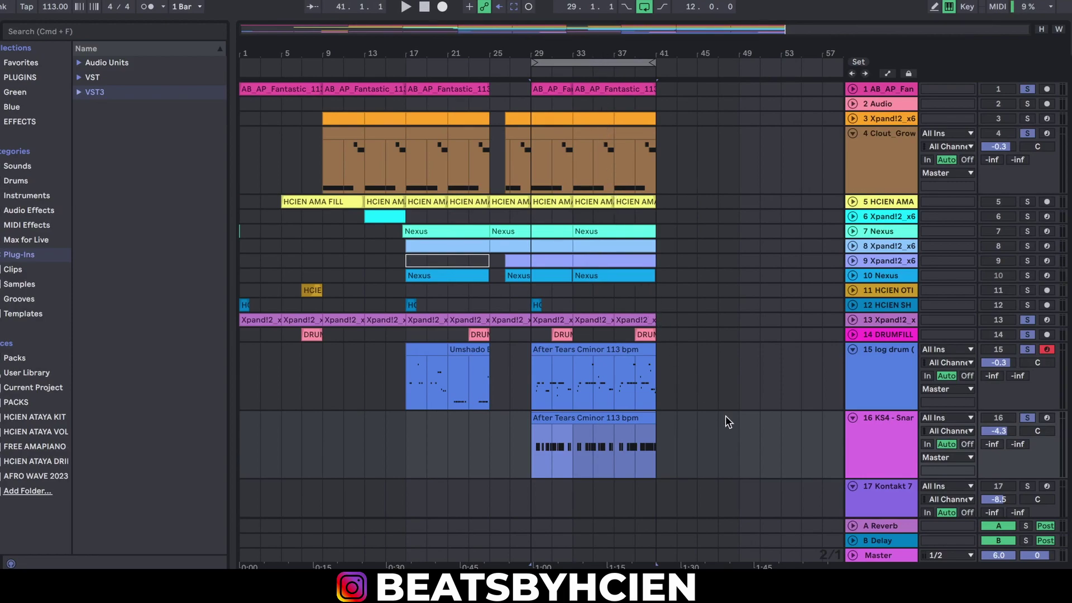
{"action": "left_click", "coordinate": [852, 418]}
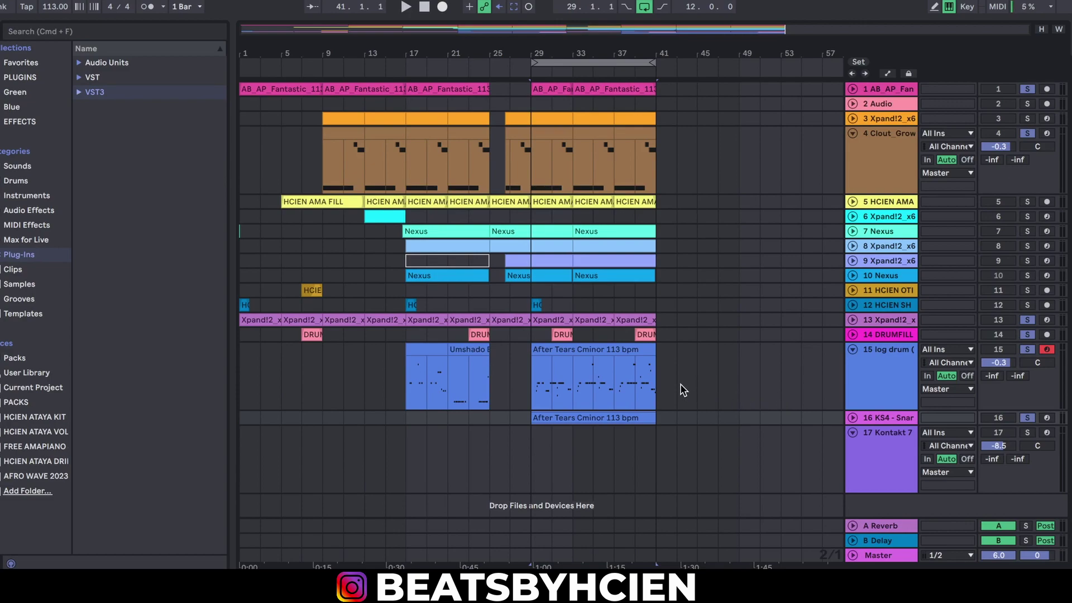
Open the log drum track's After Tears Cminor 113 bpm clip, select its notes from C#2 to A3, and return to the arrangement
{"action": "double_click", "coordinate": [630, 371]}
{"action": "left_click_drag", "start_coordinate": [236, 445], "coordinate": [1050, 243]}
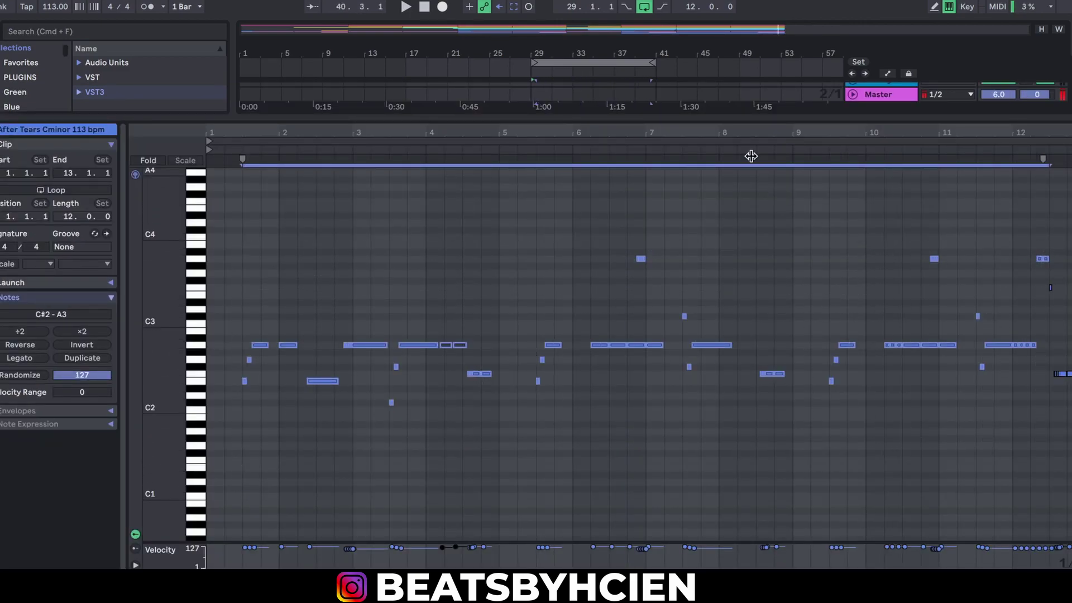
{"action": "double_click", "coordinate": [731, 117]}
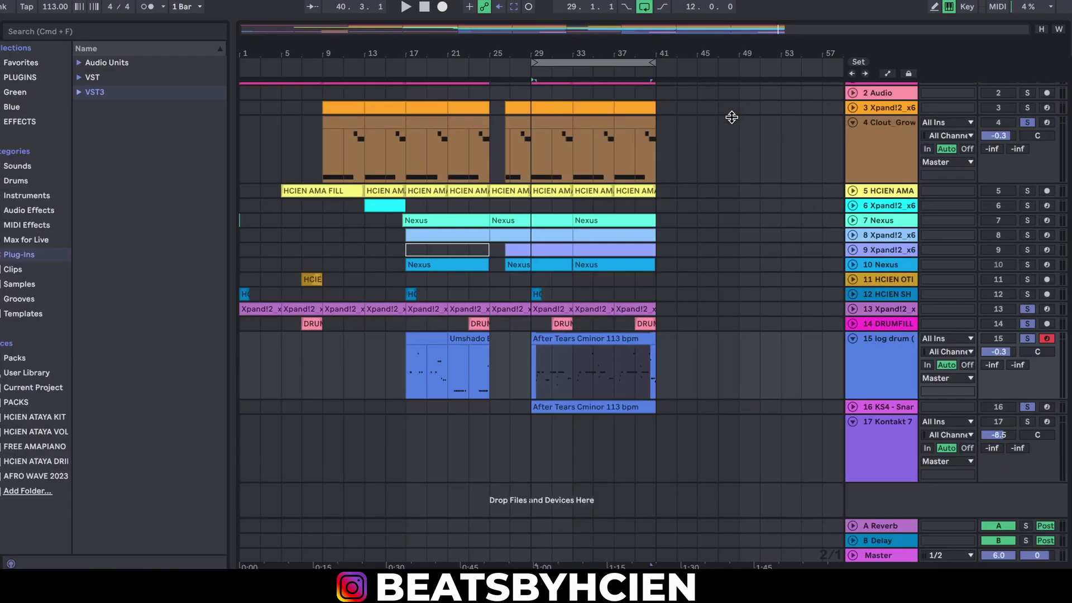
{"action": "left_click", "coordinate": [707, 234]}
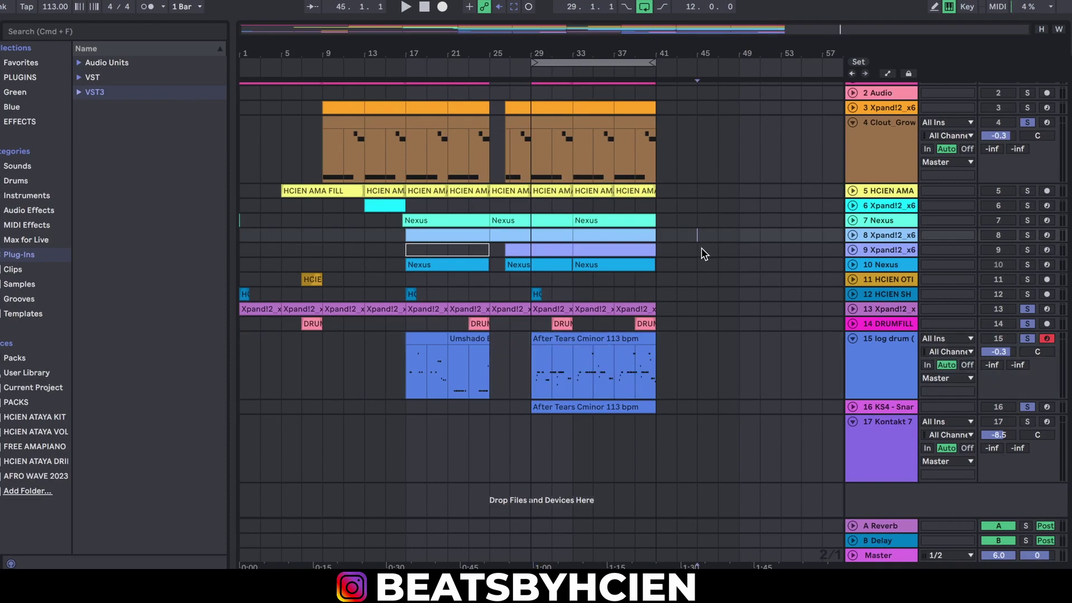